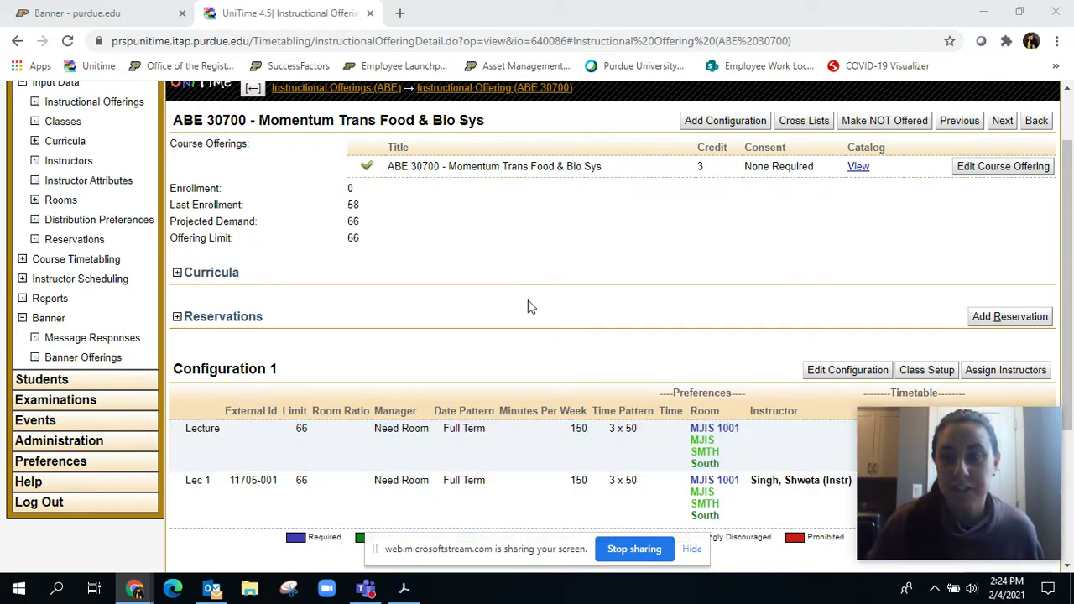
# - In ABE 30700's configuration editor, add a Lecture subpart under the existing lecture
pyautogui.scroll(1, 534, 317)
pyautogui.scroll(-1, 534, 317)
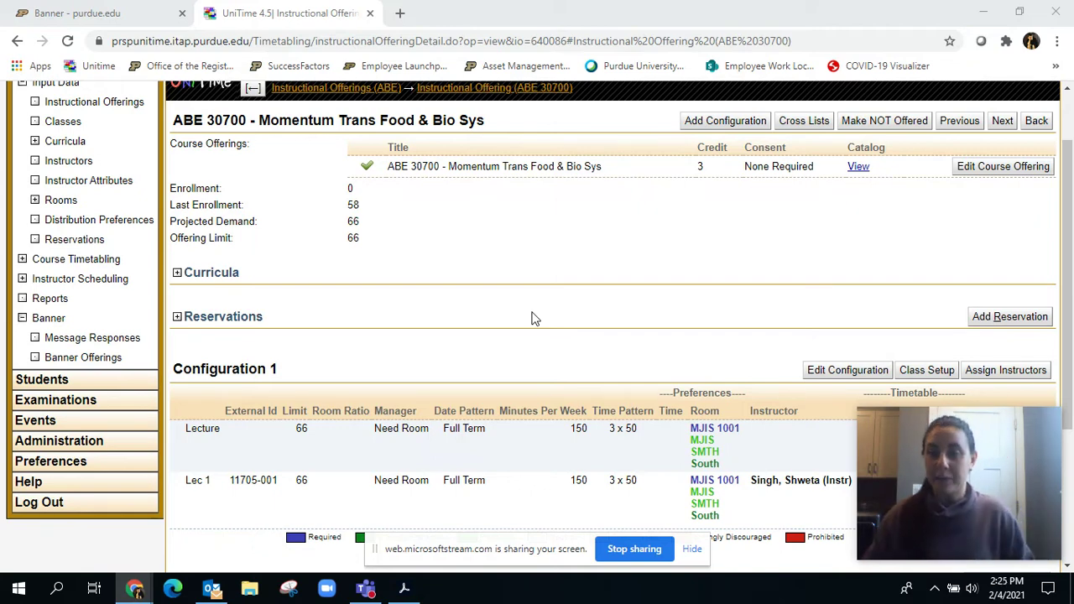
pyautogui.click(837, 374)
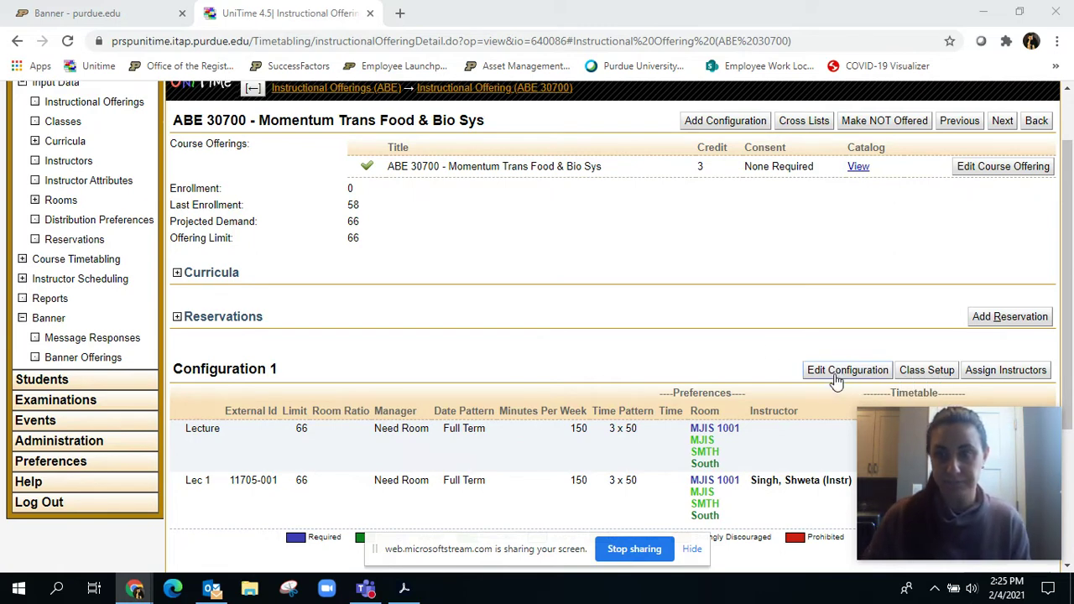
pyautogui.scroll(-1, 734, 298)
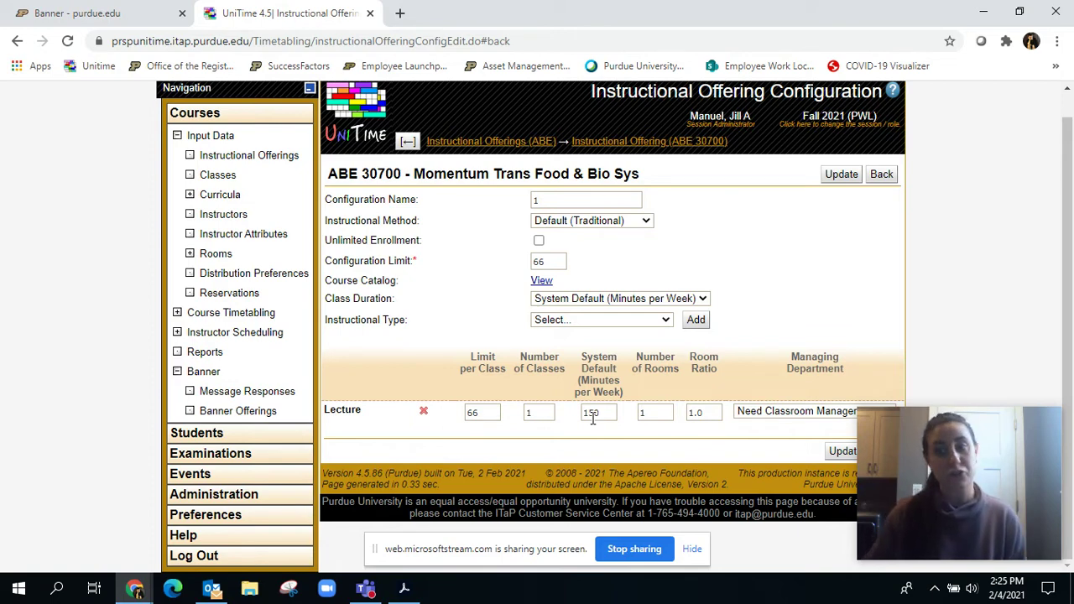
pyautogui.click(599, 321)
pyautogui.click(594, 345)
pyautogui.click(696, 320)
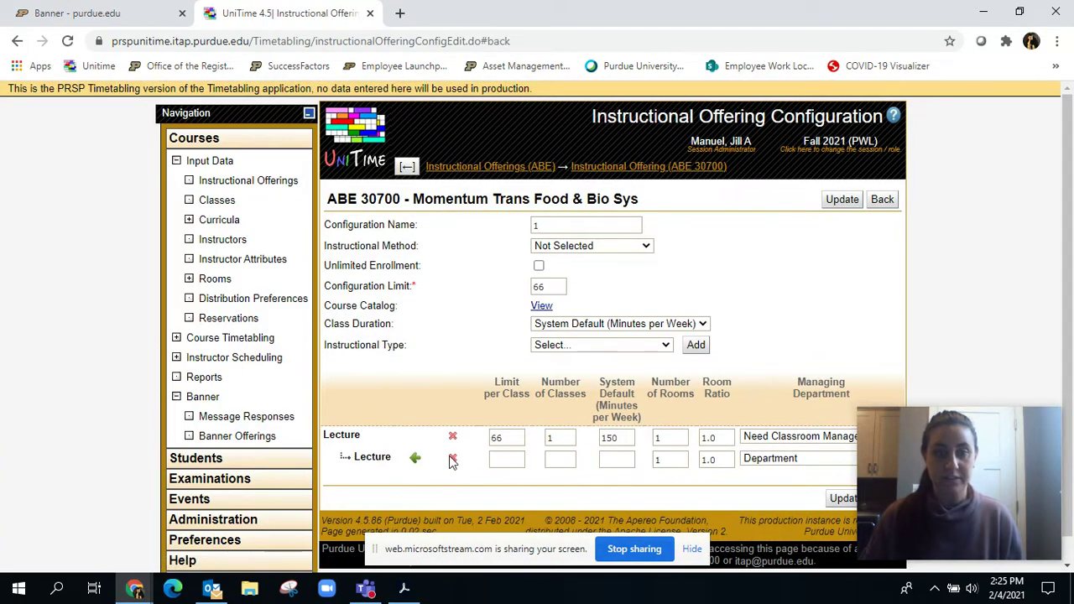
# - Set the lecture to 100 minutes and the subpart to 66 seats, 1 class, 50 minutes, Need Classroom Manager, then save
pyautogui.moveTo(627, 438); pyautogui.dragTo(577, 446)
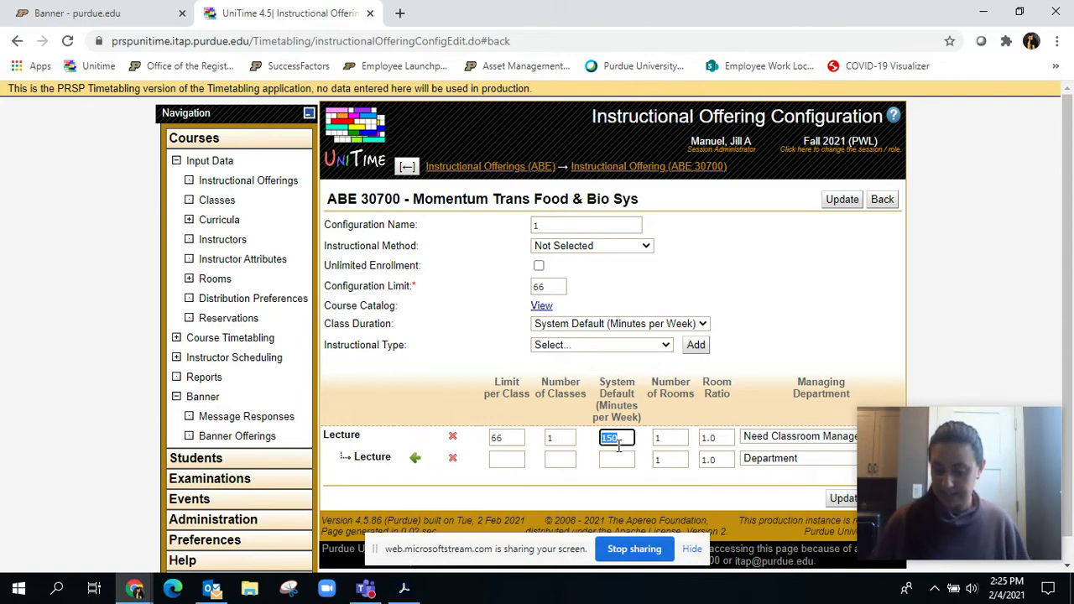
pyautogui.write('100')
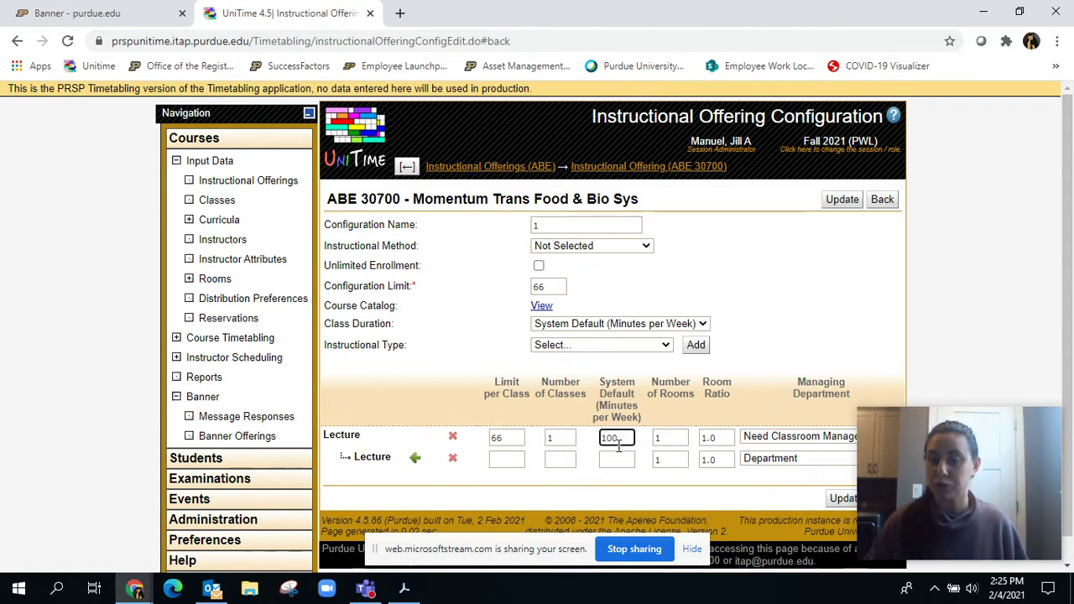
pyautogui.click(509, 459)
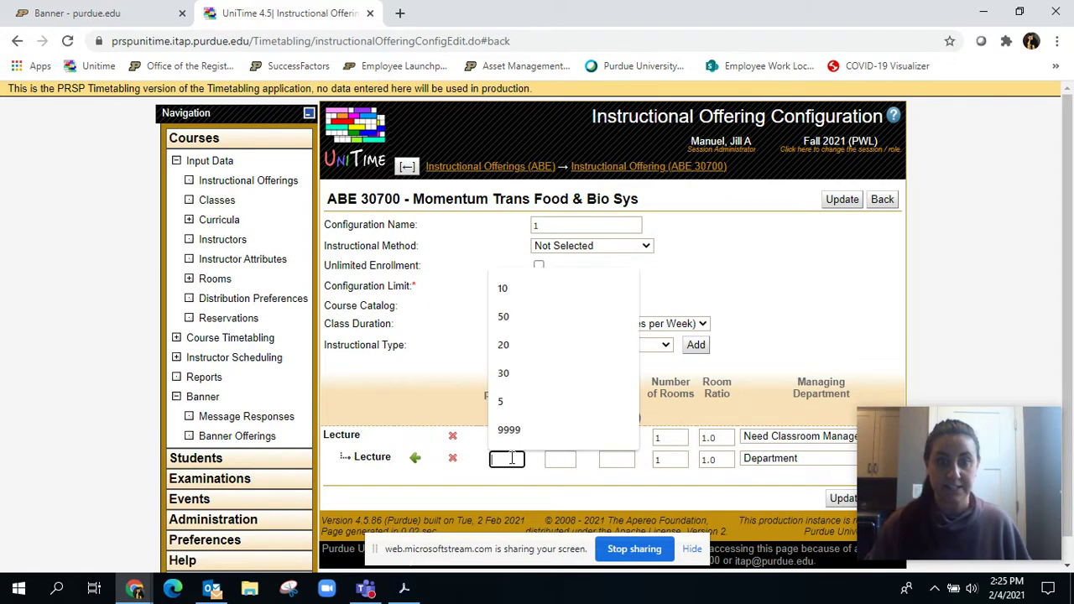
pyautogui.write('66')
pyautogui.press('Tab')
pyautogui.write('1')
pyautogui.press('Tab')
pyautogui.write('50')
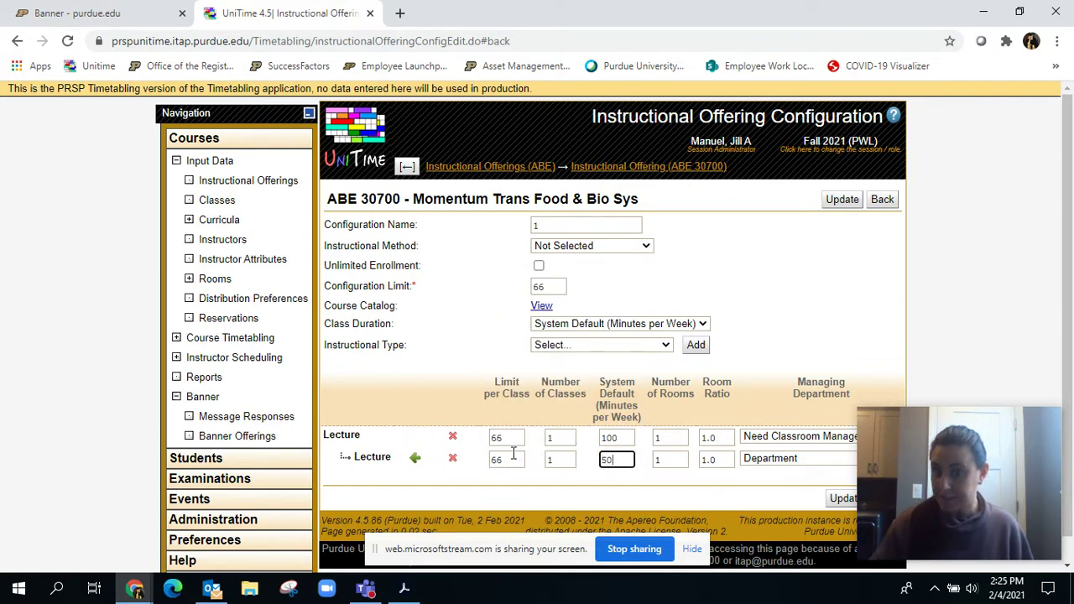
pyautogui.click(760, 461)
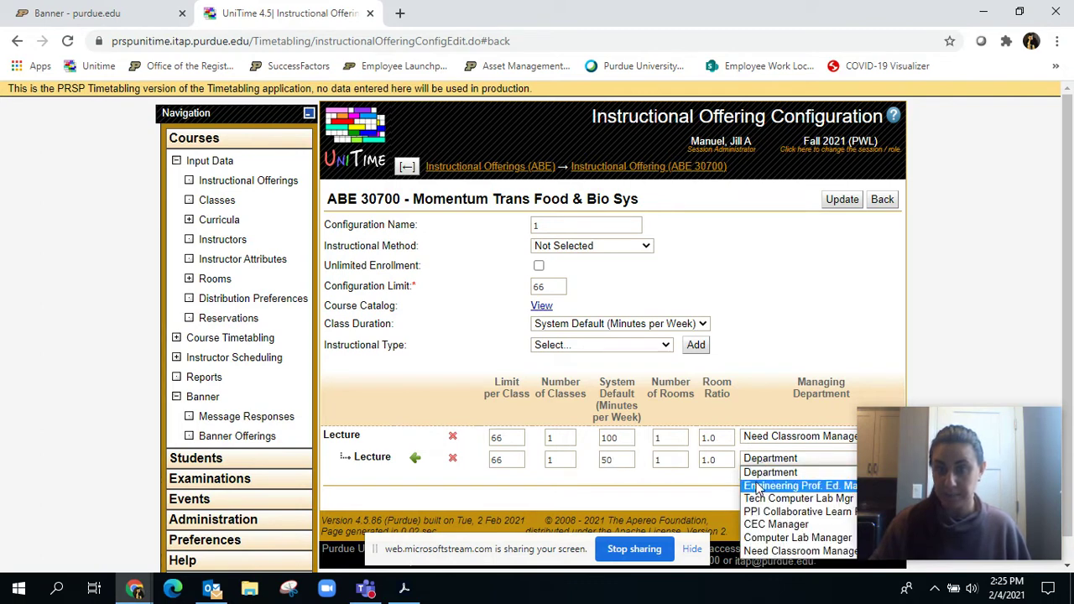
pyautogui.click(776, 551)
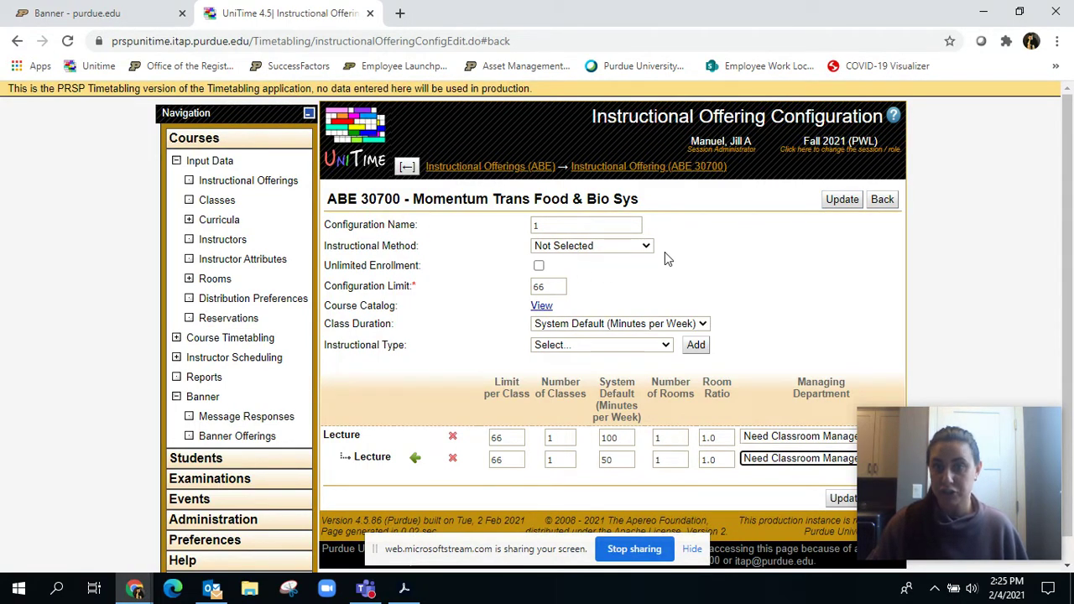
pyautogui.click(842, 199)
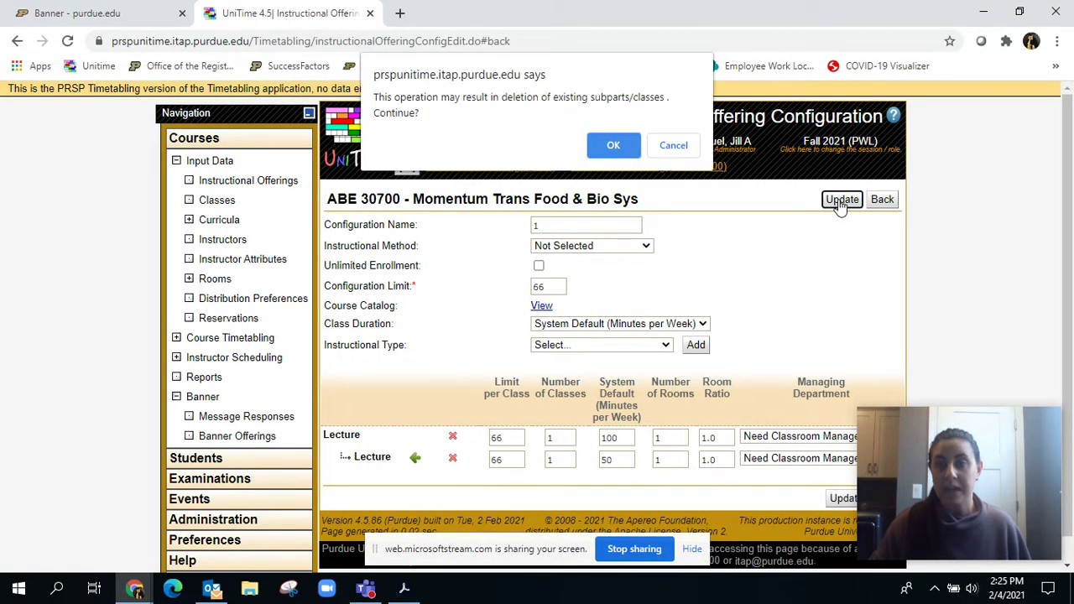
pyautogui.click(613, 145)
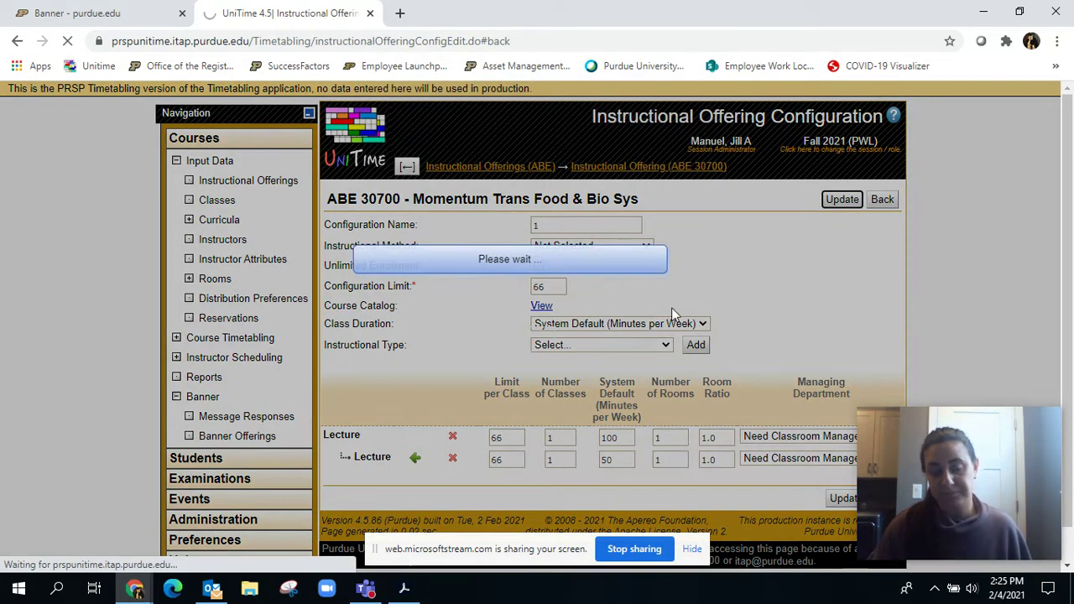
# - Add a 2 x 50 time pattern preference to the parent Lecture subpart and save it
pyautogui.scroll(-4, 637, 408)
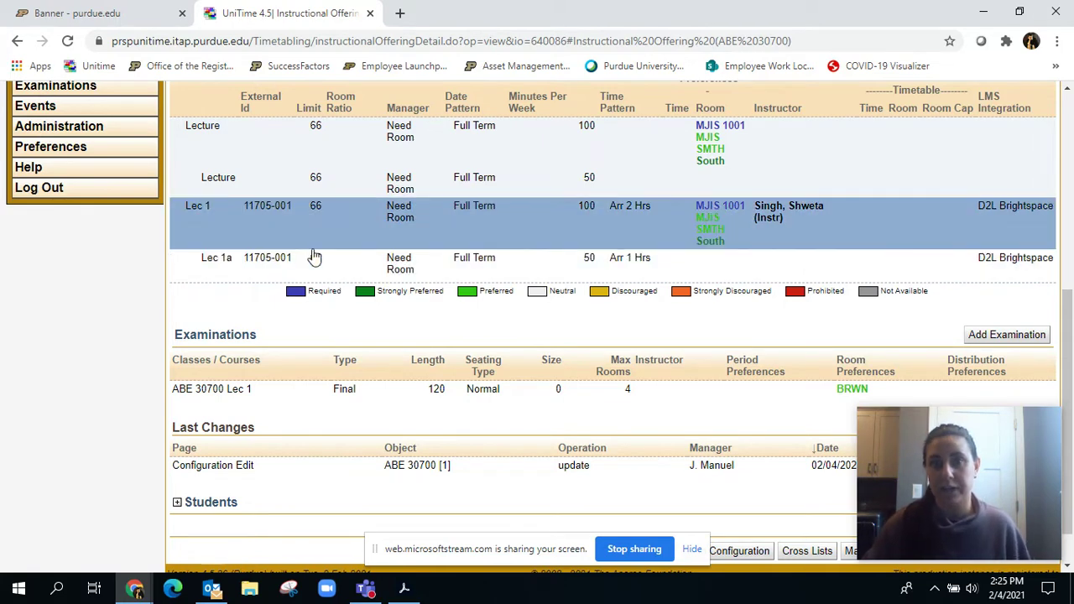
pyautogui.click(598, 150)
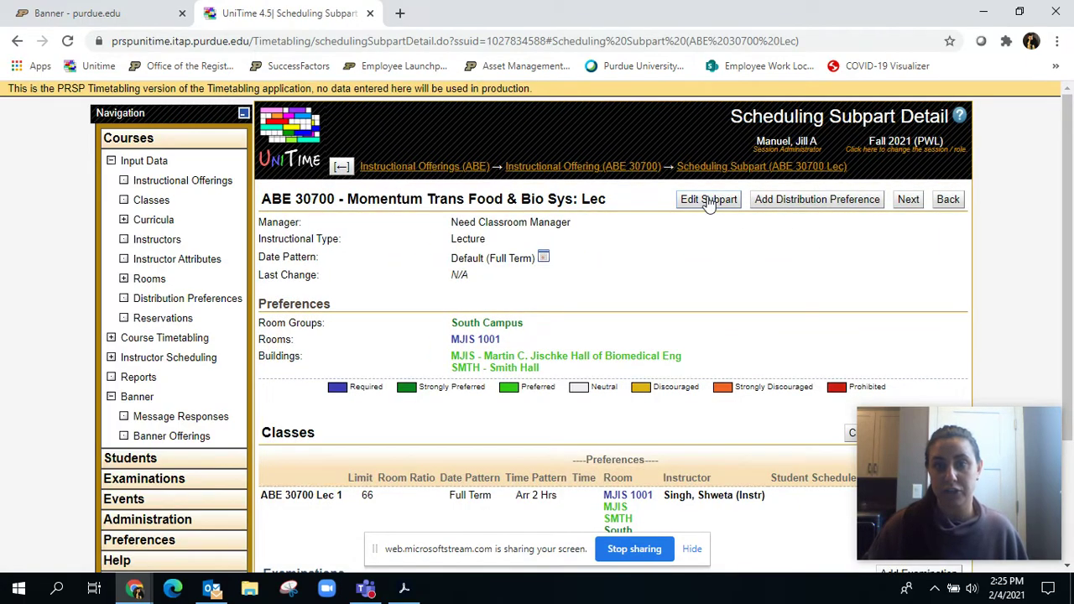
pyautogui.click(709, 200)
pyautogui.scroll(-2, 719, 295)
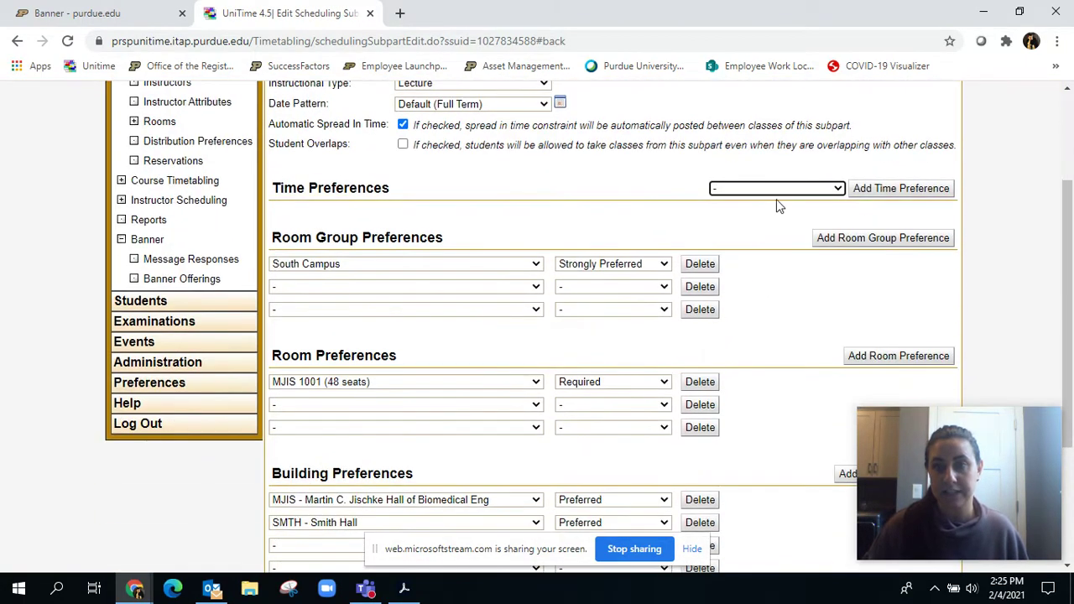
pyautogui.click(776, 193)
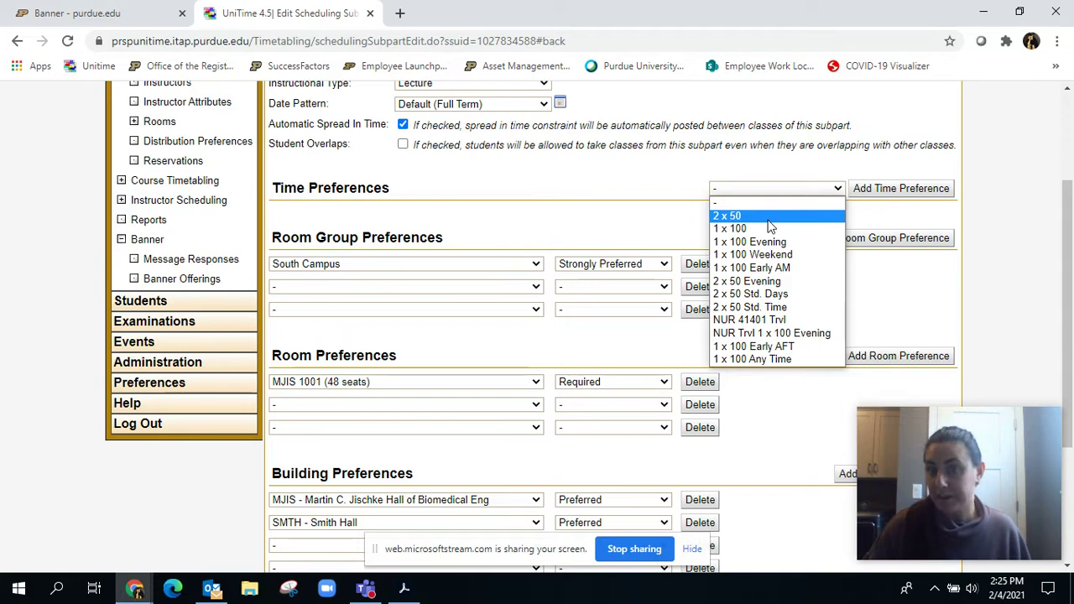
pyautogui.click(765, 217)
pyautogui.click(898, 192)
pyautogui.scroll(1, 679, 237)
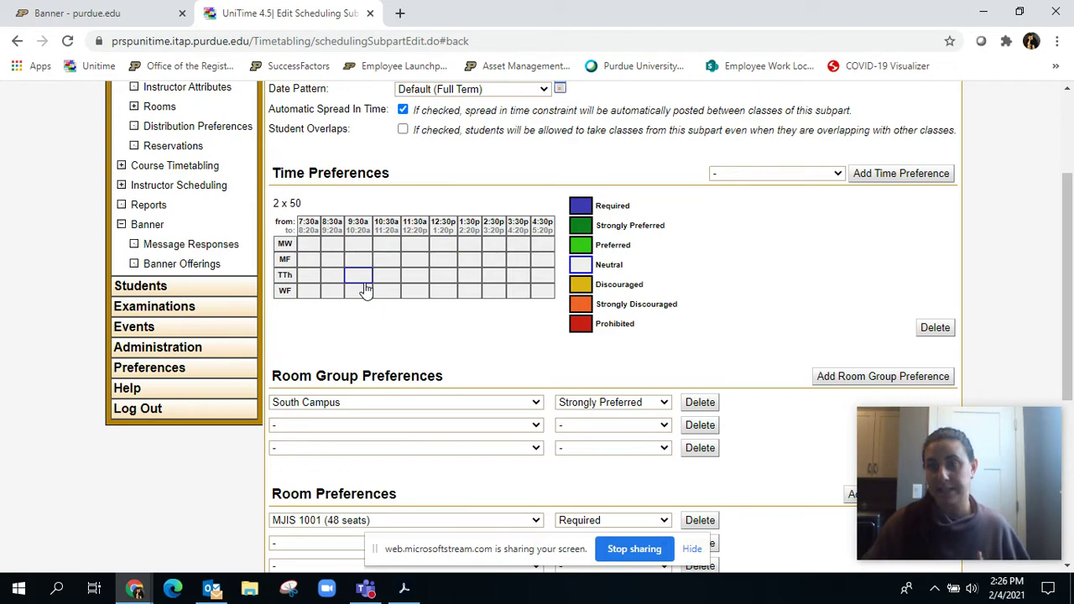
pyautogui.scroll(2, 695, 266)
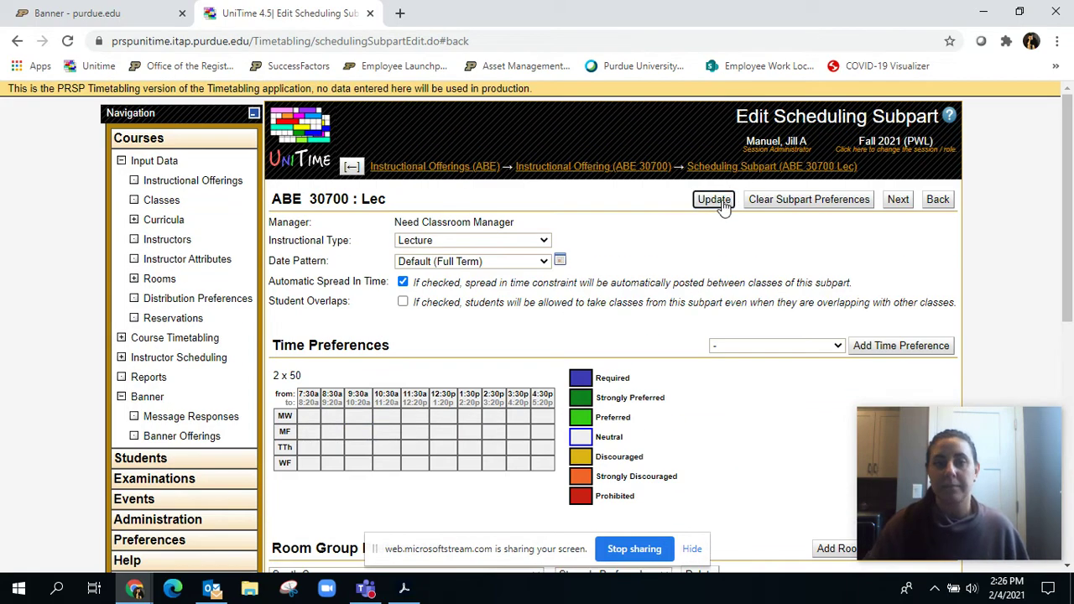
pyautogui.click(714, 200)
# - Add a 1 x 50 time pattern preference to the child Lec (a) subpart
pyautogui.click(540, 166)
pyautogui.scroll(-1, 600, 302)
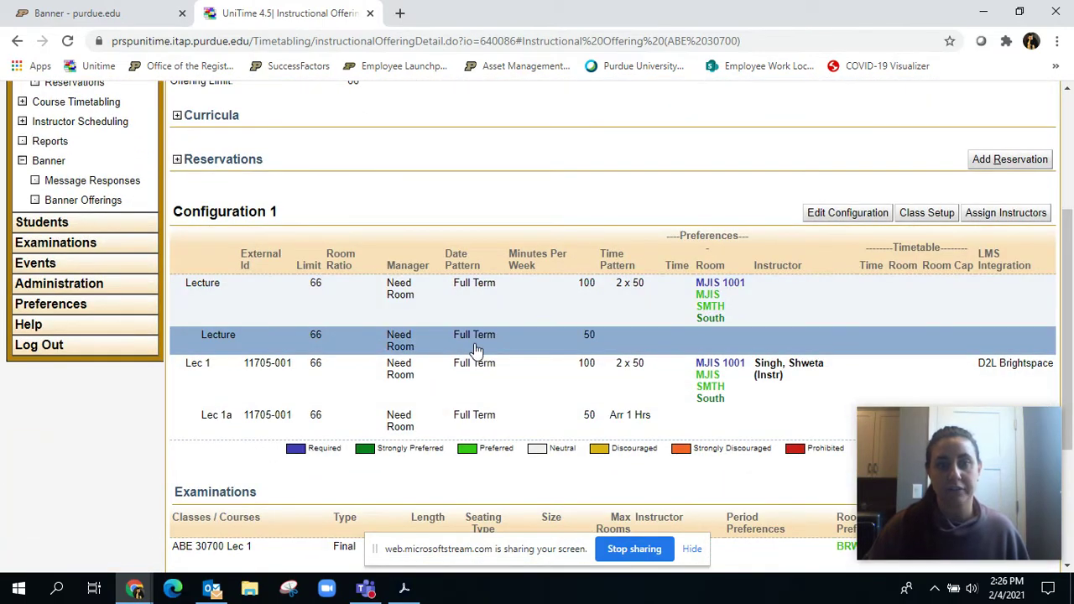
pyautogui.click(476, 345)
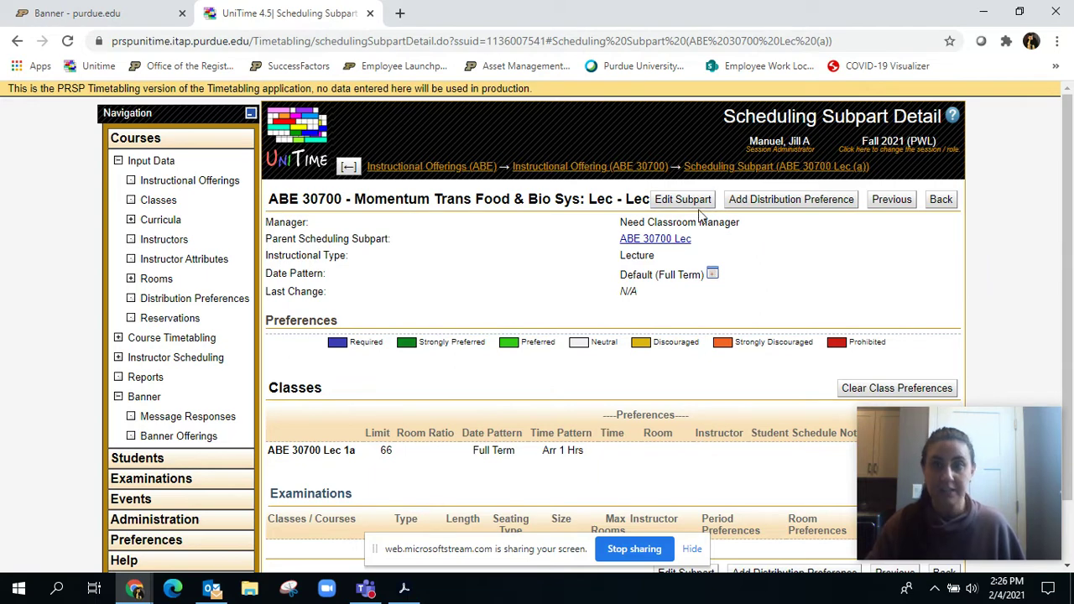
pyautogui.click(689, 202)
pyautogui.scroll(-2, 746, 315)
pyautogui.click(786, 207)
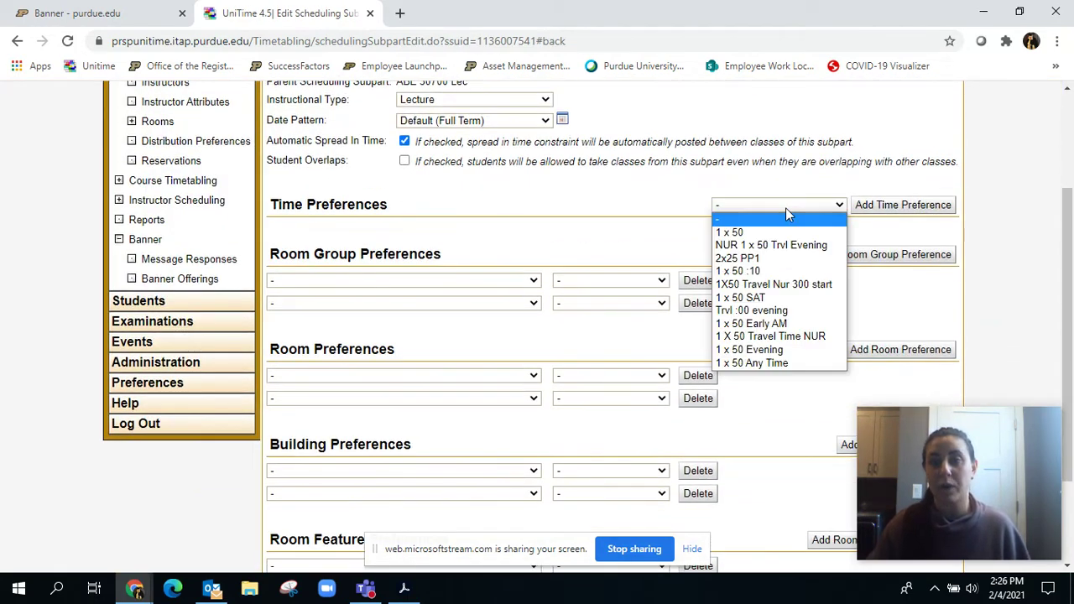
pyautogui.click(755, 231)
pyautogui.click(856, 207)
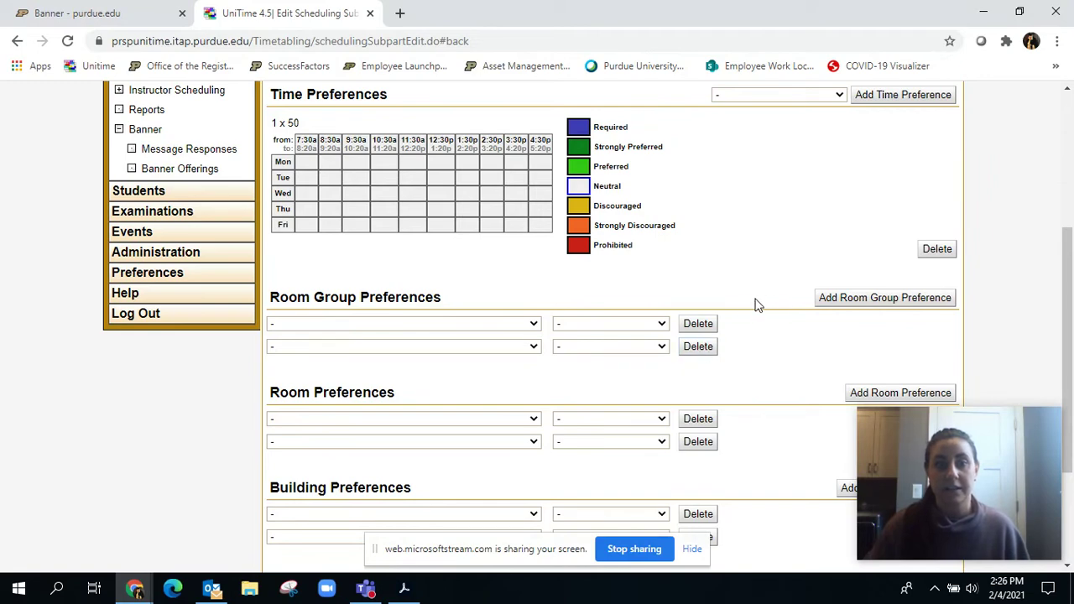
# - Make SYNC ONLINE a strongly preferred room for Lec (a) and save the subpart
pyautogui.scroll(-2, 749, 300)
pyautogui.click(491, 262)
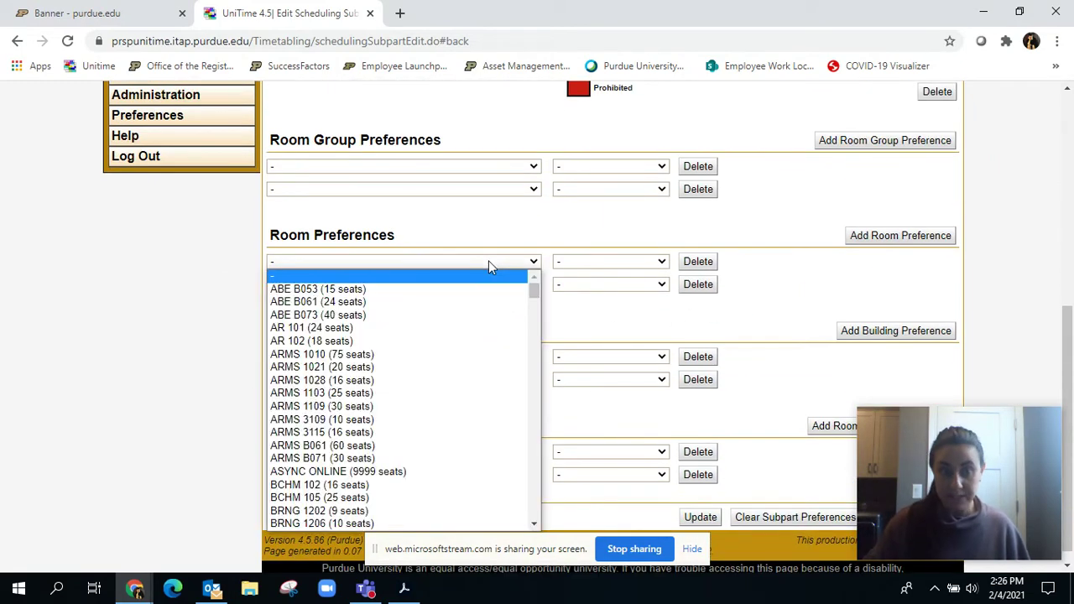
pyautogui.write('sync')
pyautogui.press('Tab')
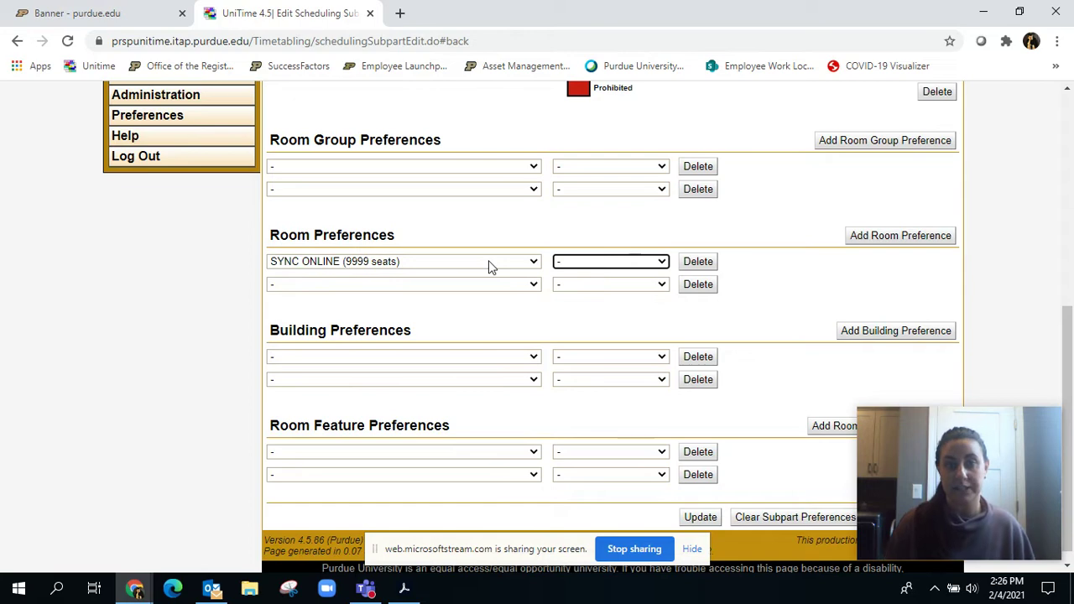
pyautogui.press('s')
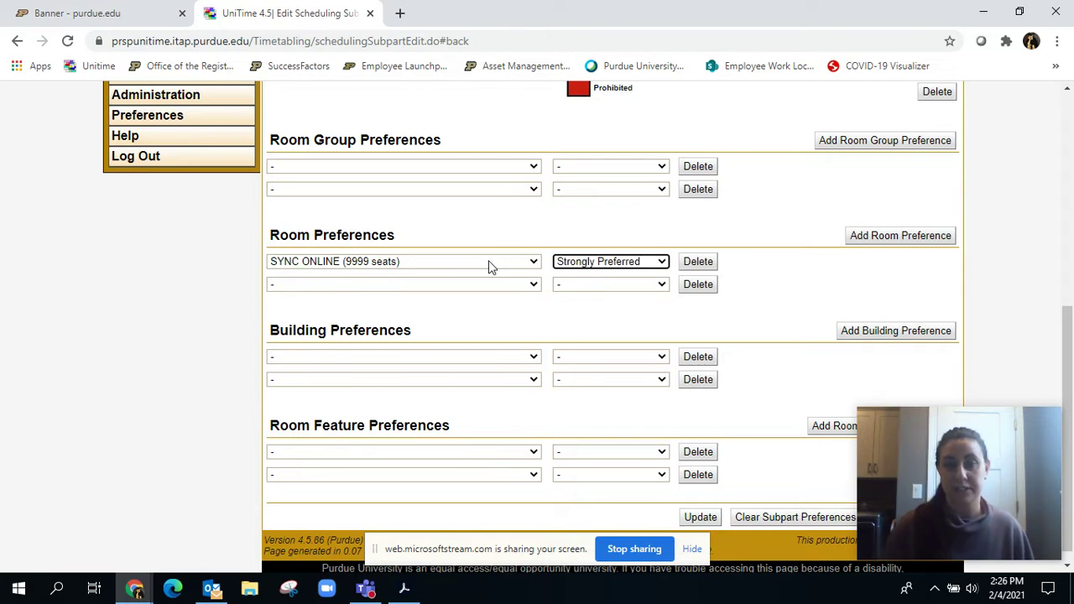
pyautogui.click(713, 522)
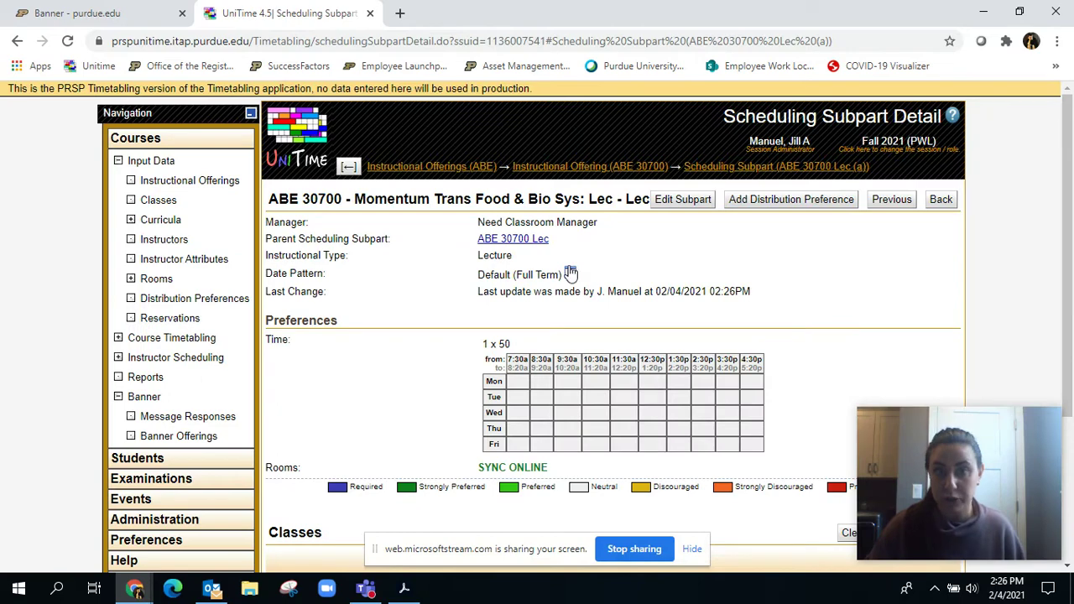
pyautogui.click(490, 202)
pyautogui.scroll(-3, 675, 305)
pyautogui.scroll(-3, 676, 306)
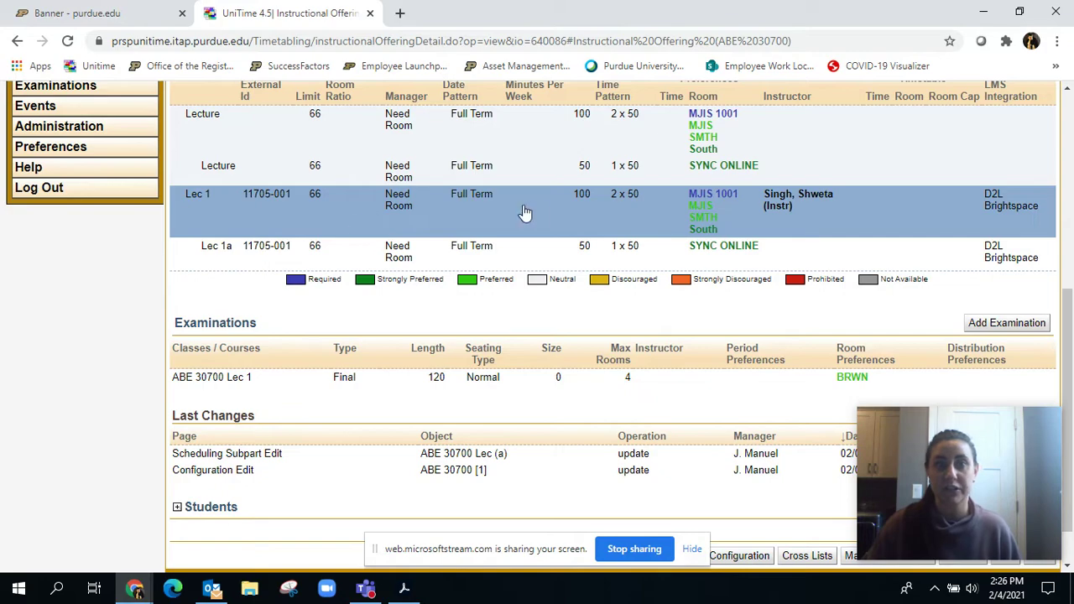
# - Mark MW 11:30a as Strongly Preferred for class Lec 1
pyautogui.click(625, 206)
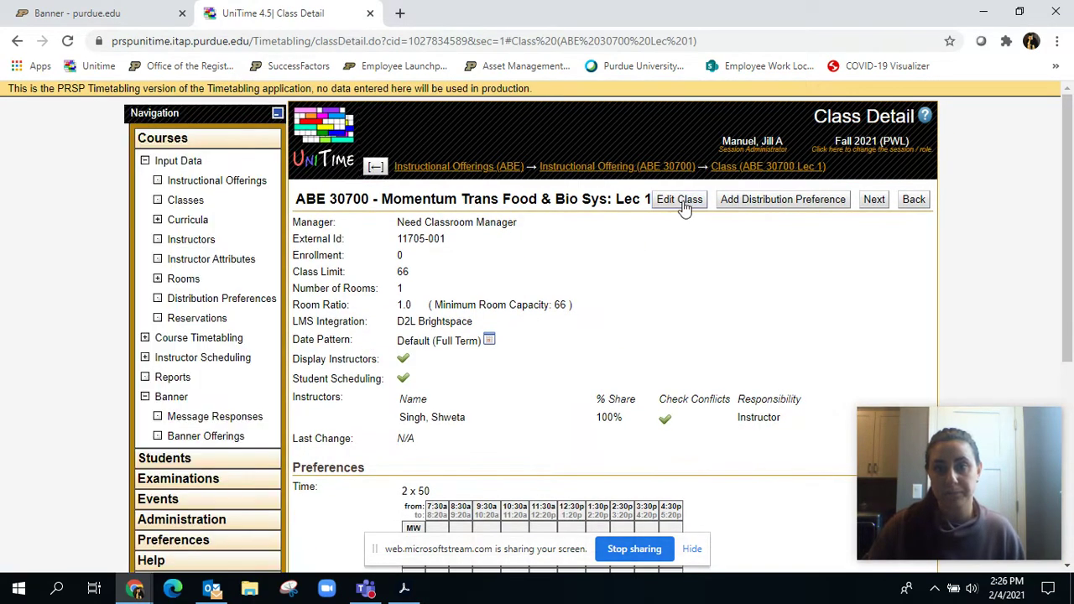
pyautogui.click(680, 202)
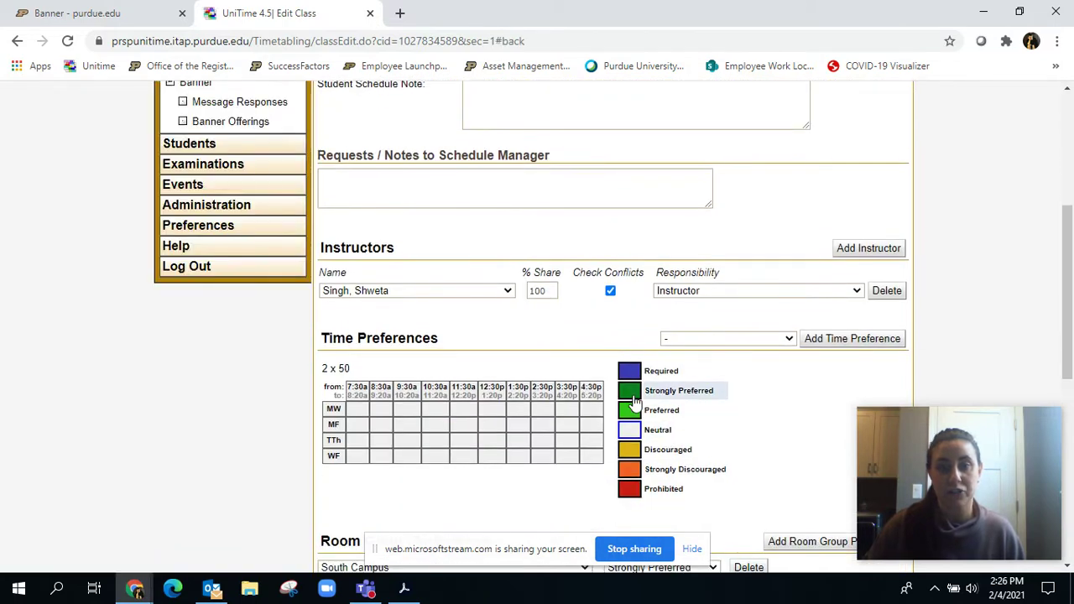
pyautogui.click(634, 401)
pyautogui.click(463, 412)
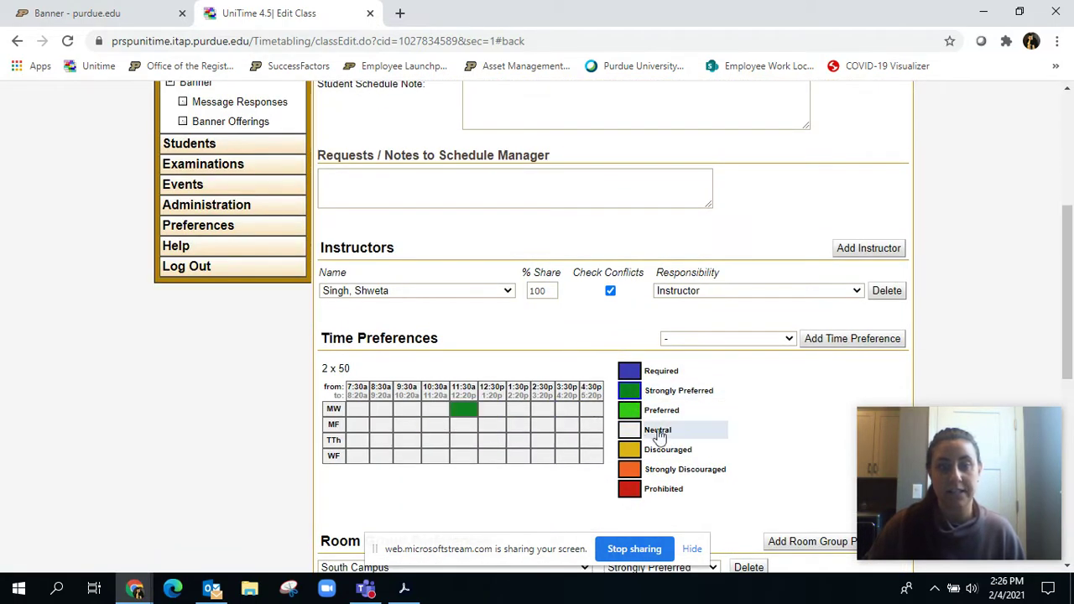
pyautogui.scroll(4, 659, 436)
# - Mark Friday 11:30 as Strongly Preferred for Lec 1a and save the class
pyautogui.click(841, 202)
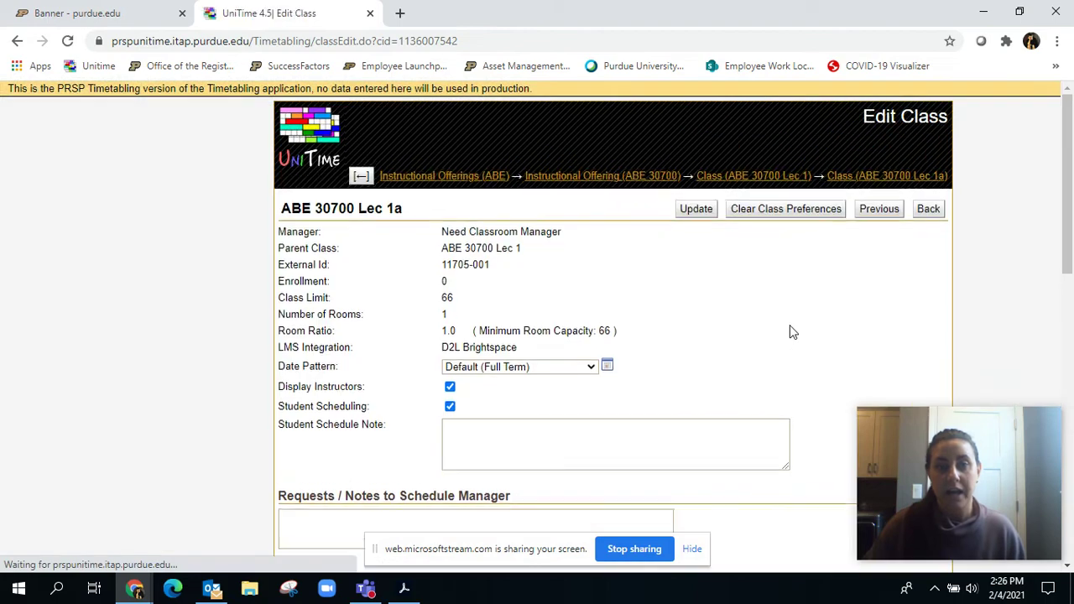
pyautogui.scroll(-4, 772, 361)
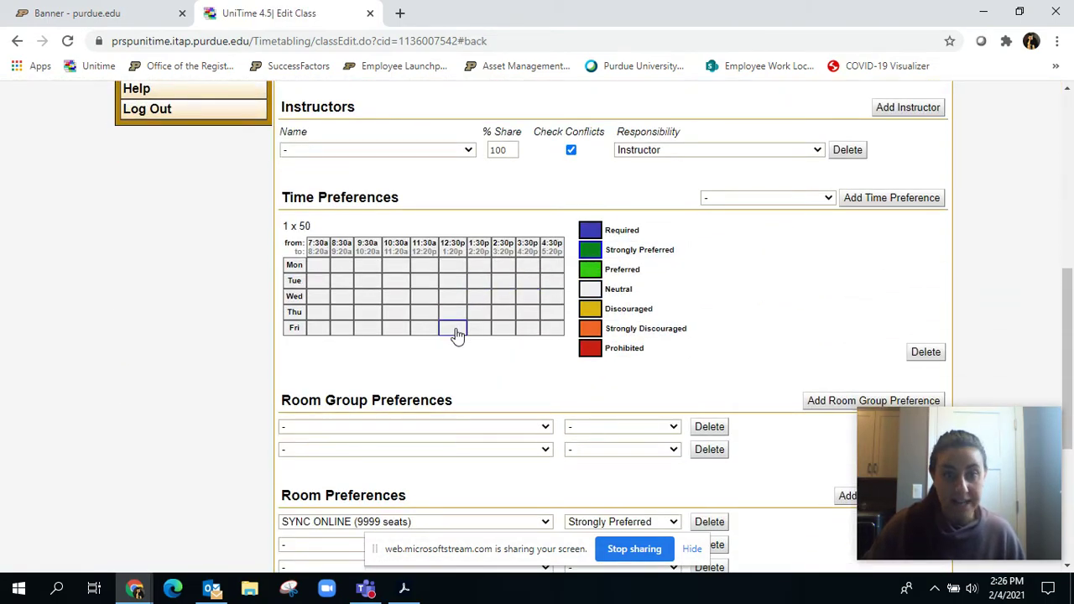
pyautogui.click(425, 335)
pyautogui.scroll(4, 683, 339)
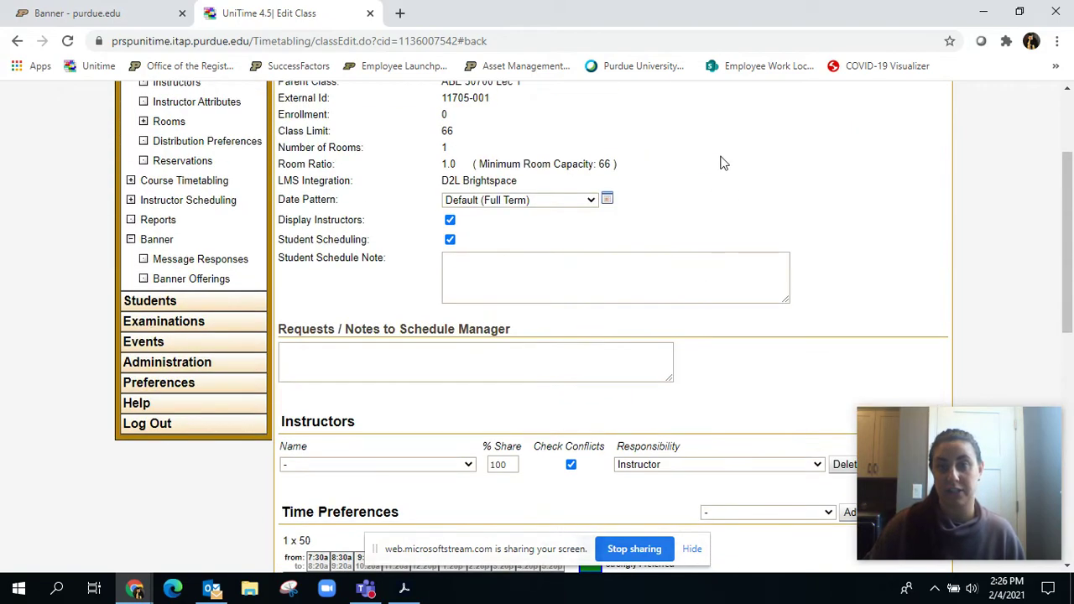
pyautogui.scroll(2, 733, 153)
pyautogui.click(696, 202)
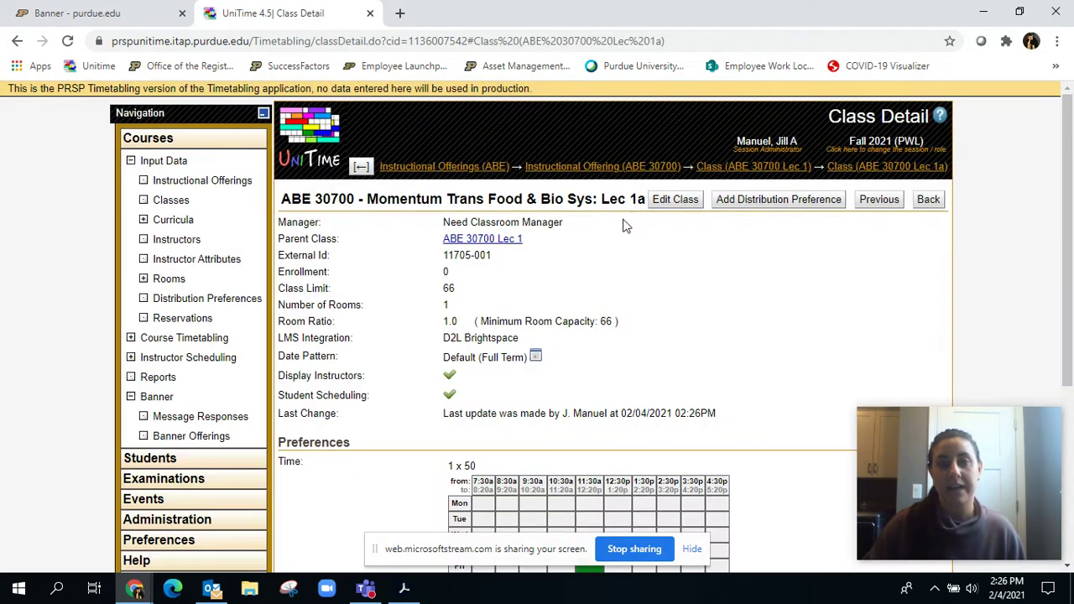
# - Go back to the ABE 30700 offering page
pyautogui.click(577, 201)
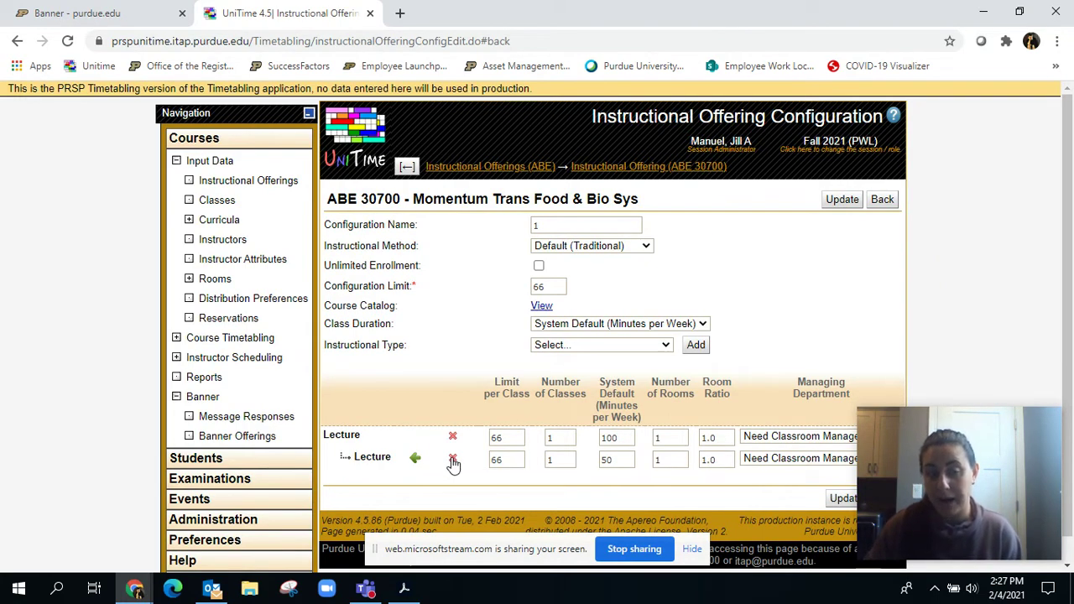
# - Remove the nested Lecture subpart, set the lecture to 150 minutes, and save the configuration
pyautogui.click(452, 461)
pyautogui.moveTo(611, 438); pyautogui.dragTo(501, 443)
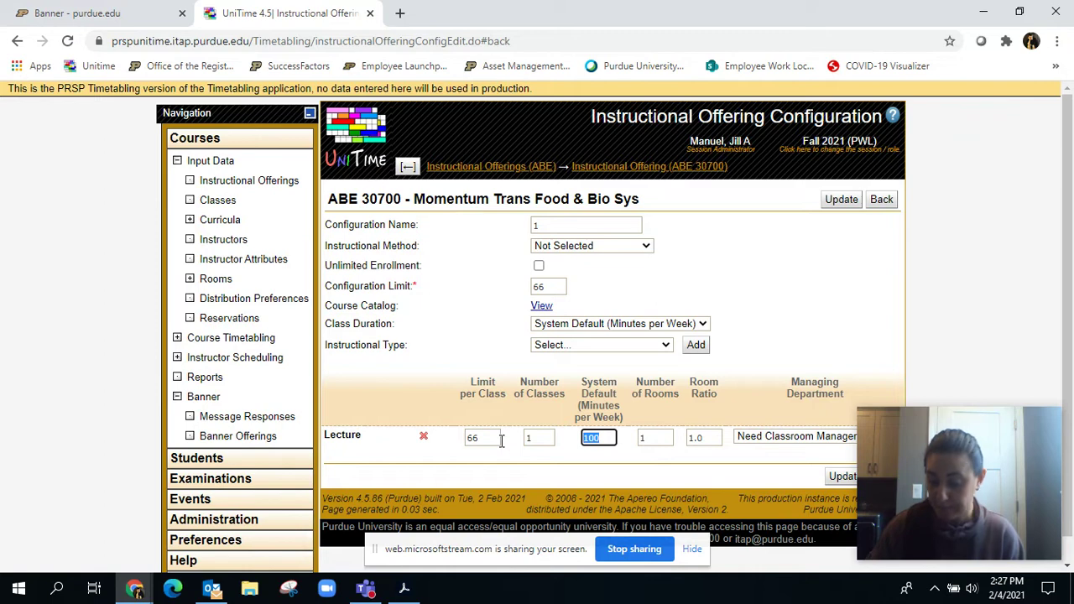
pyautogui.write('150')
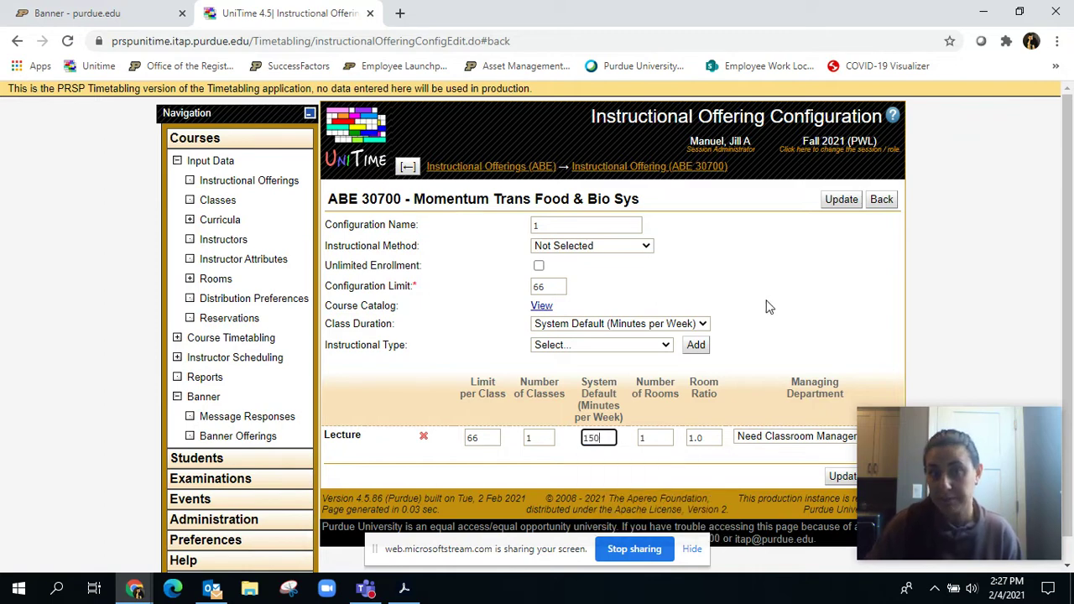
pyautogui.click(841, 200)
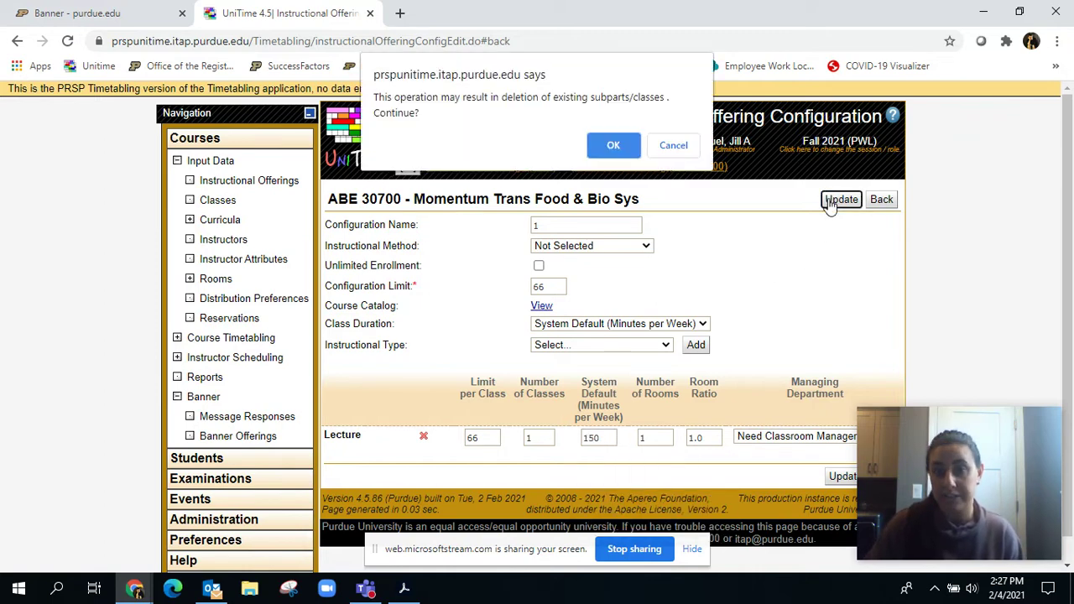
pyautogui.click(621, 150)
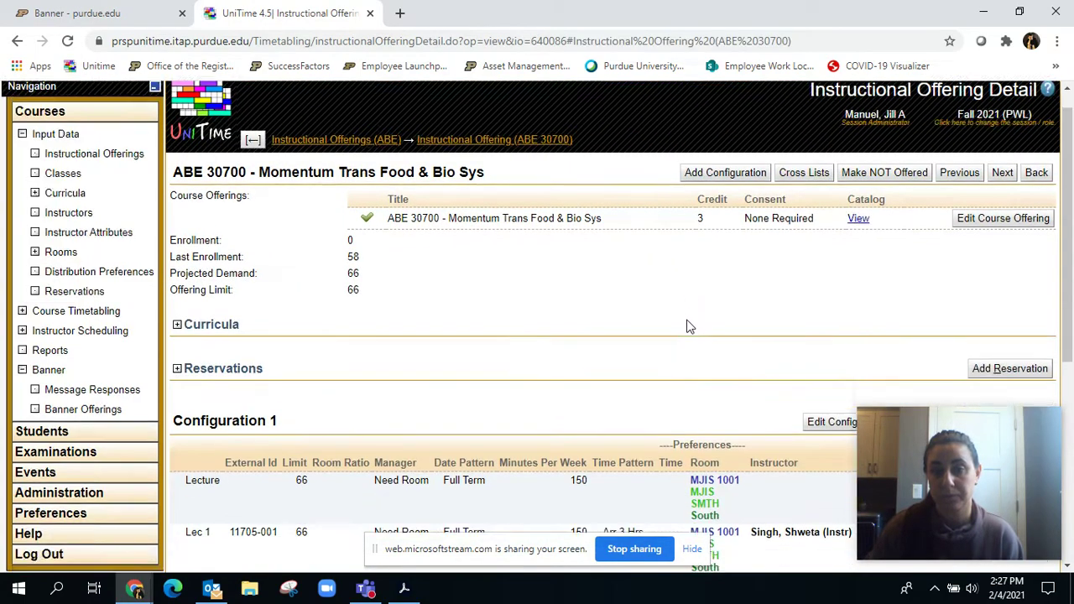
# - Give the Lecture subpart a 3 x 50 time pattern preference and save it
pyautogui.scroll(-4, 679, 302)
pyautogui.click(604, 213)
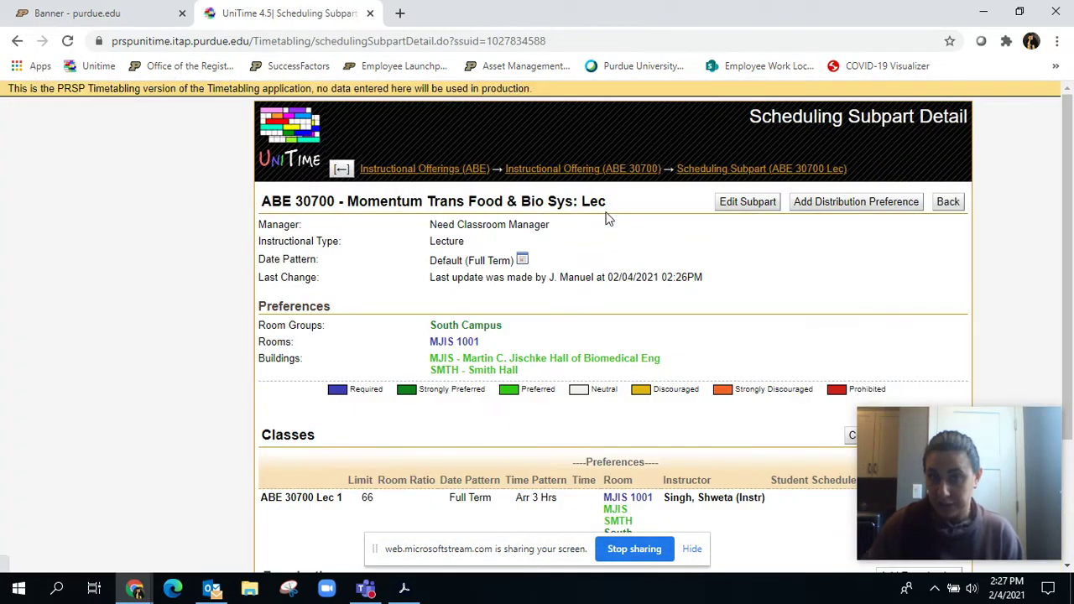
pyautogui.click(743, 201)
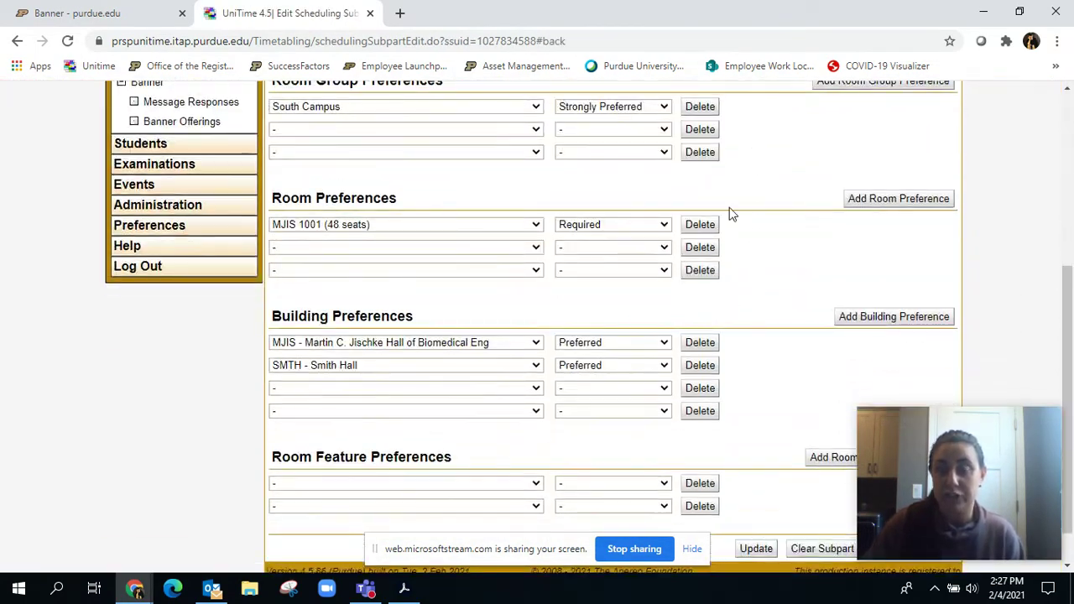
pyautogui.scroll(1, 738, 201)
pyautogui.click(768, 110)
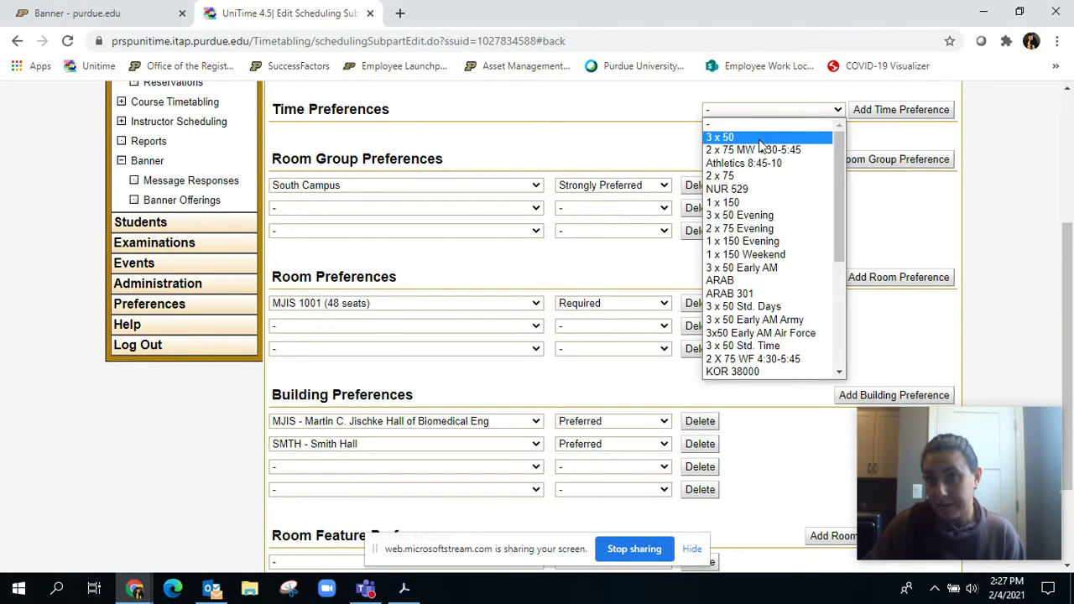
pyautogui.click(754, 138)
pyautogui.click(855, 115)
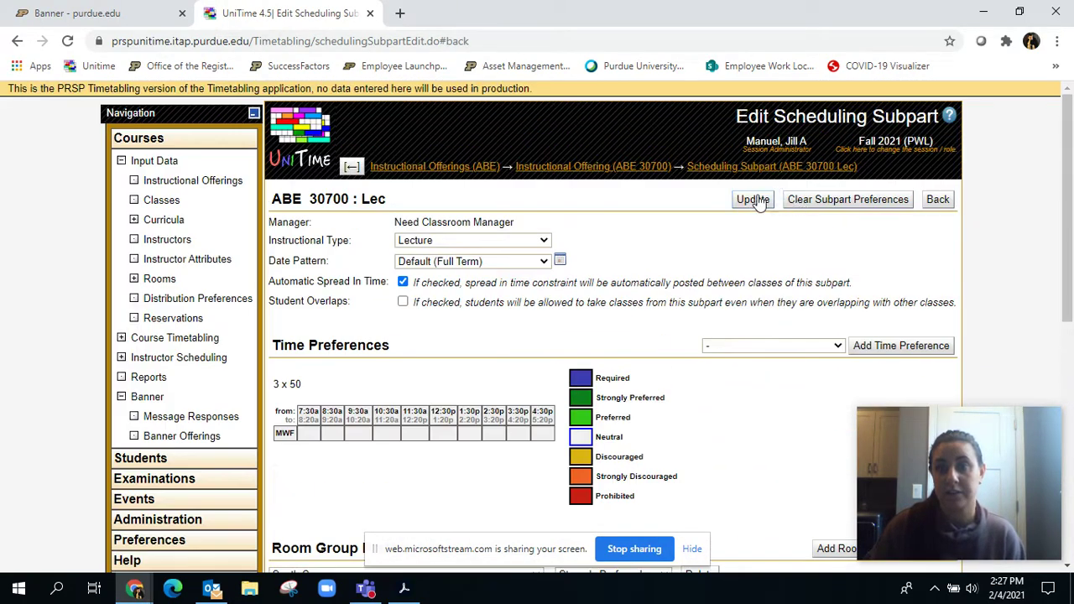
pyautogui.click(753, 199)
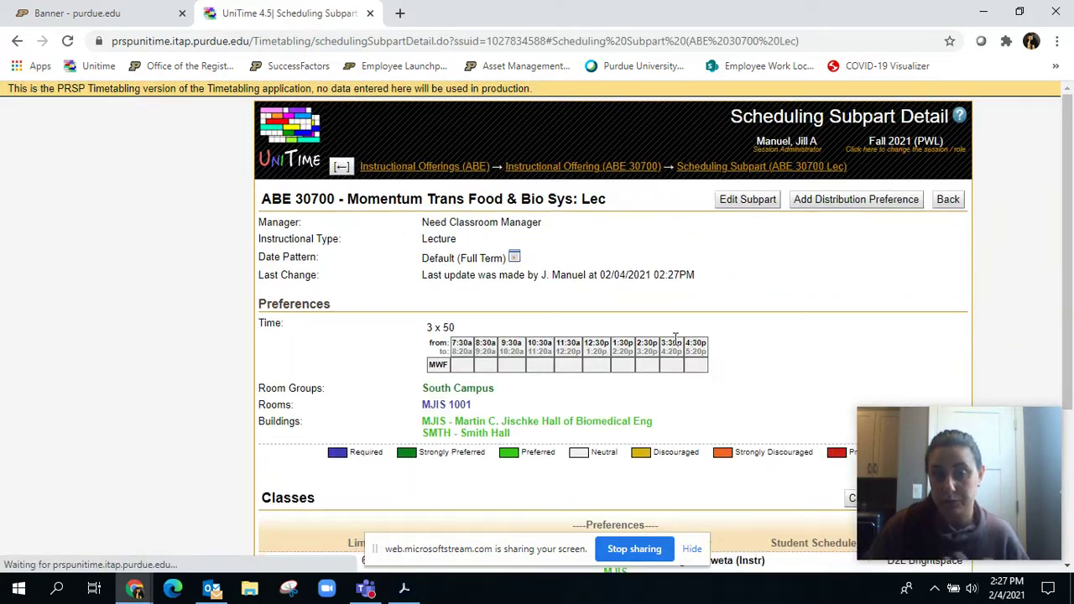
pyautogui.click(478, 201)
# - Open ABE 30700's Detailed Course Information through the Catalog View link
pyautogui.scroll(-2, 636, 299)
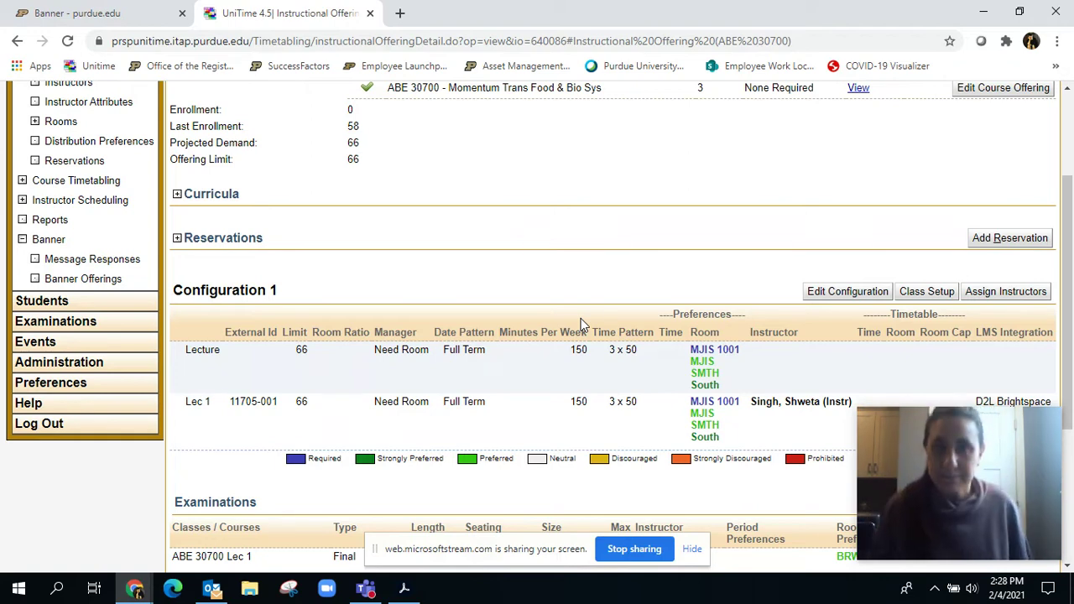
pyautogui.scroll(2, 613, 302)
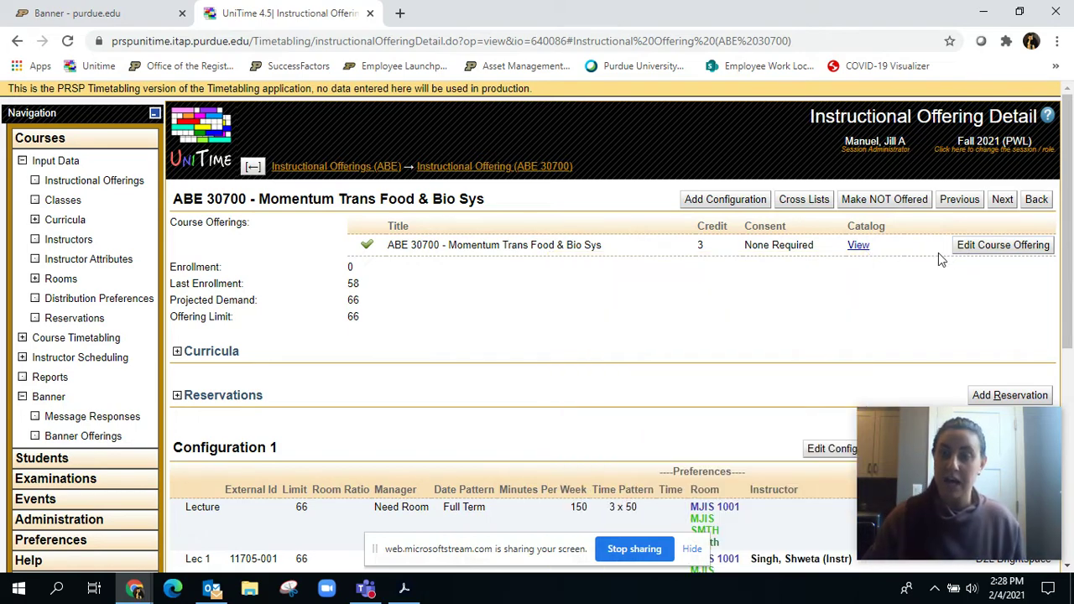
pyautogui.moveTo(857, 251)
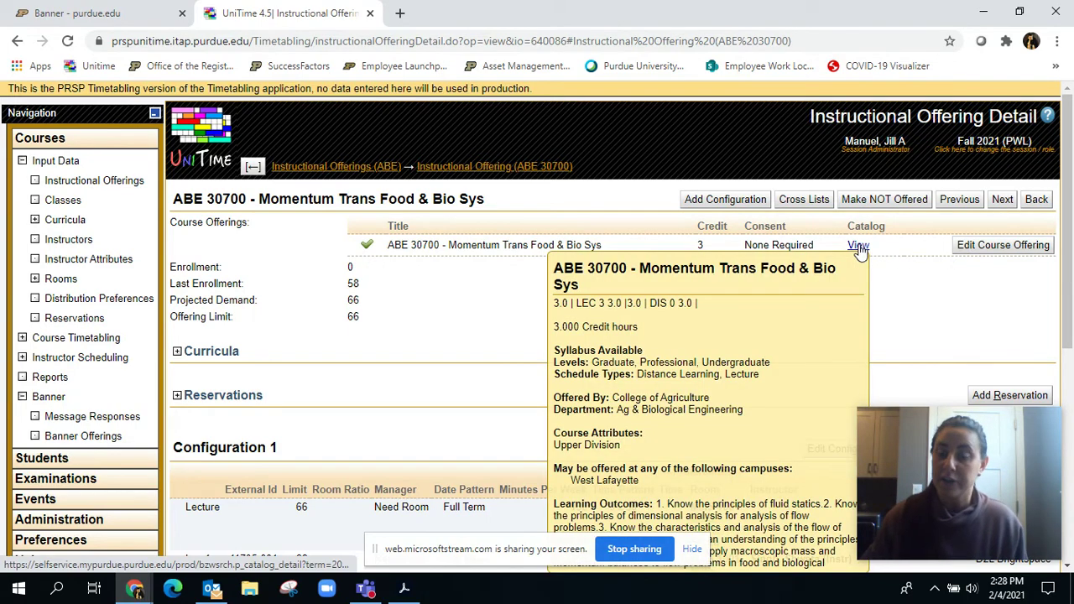
pyautogui.click(857, 246)
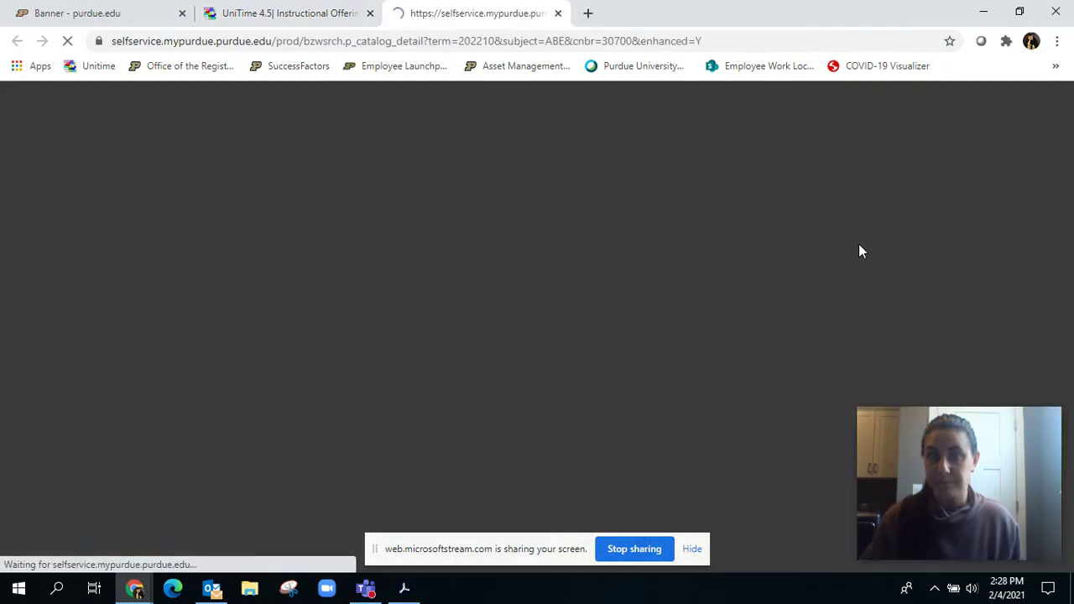
pyautogui.scroll(-1, 587, 334)
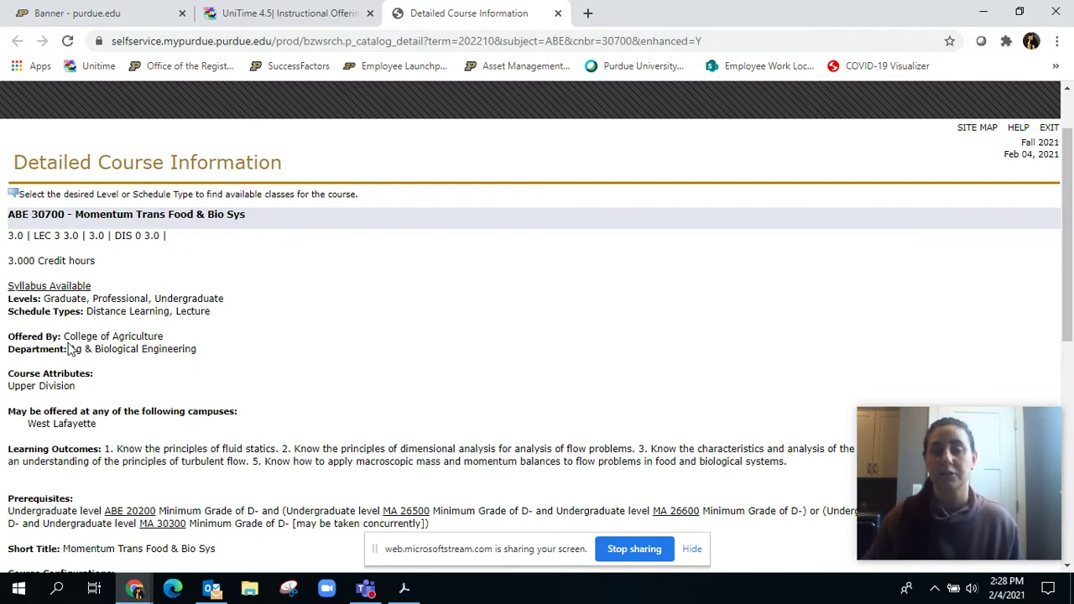
pyautogui.scroll(-1, 173, 395)
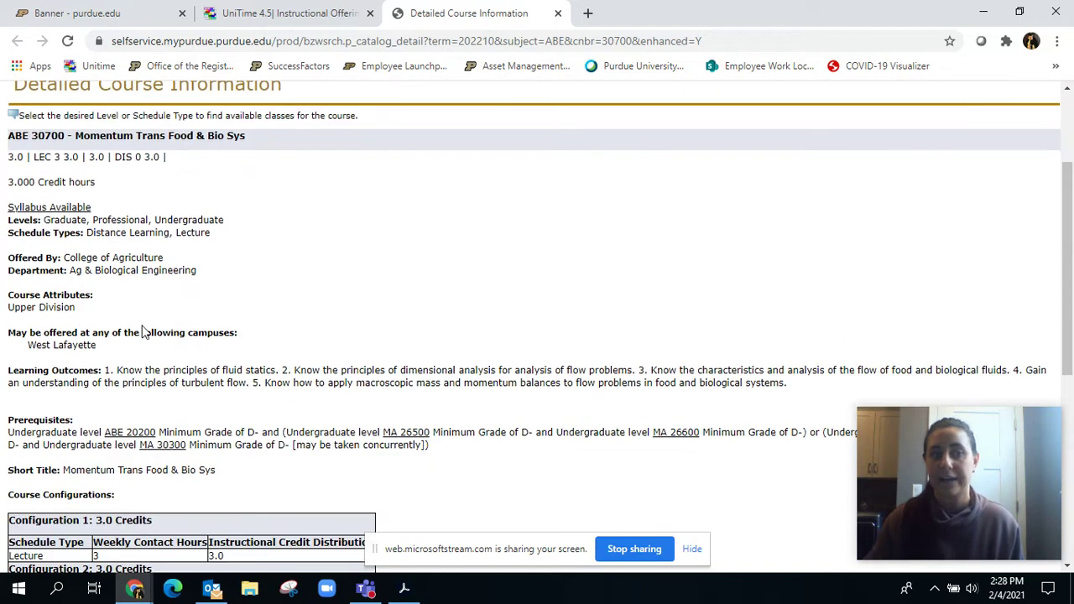
pyautogui.scroll(-1, 209, 348)
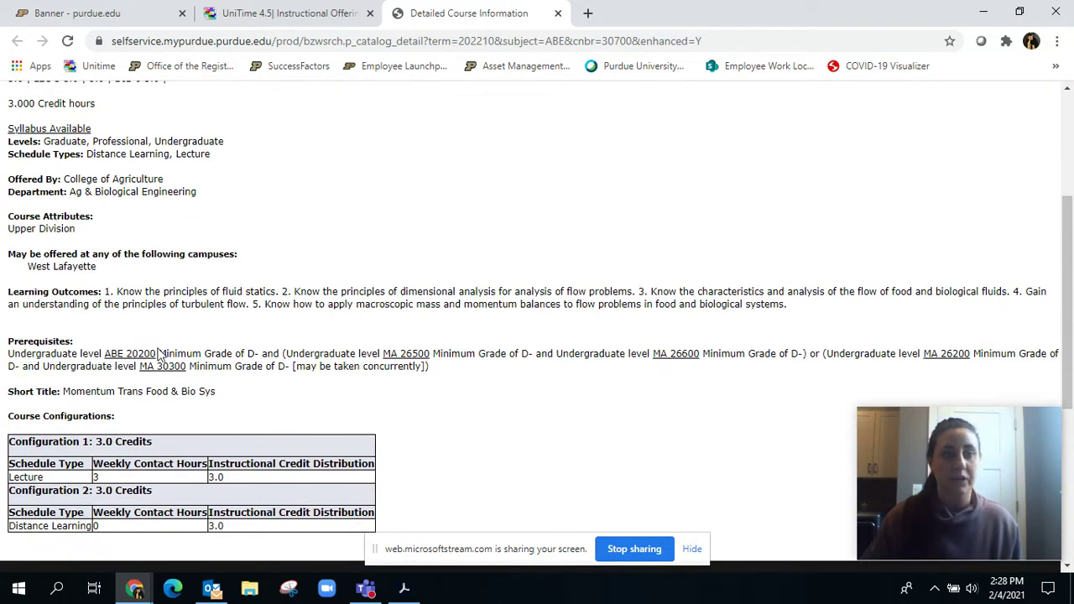
pyautogui.scroll(-1, 201, 353)
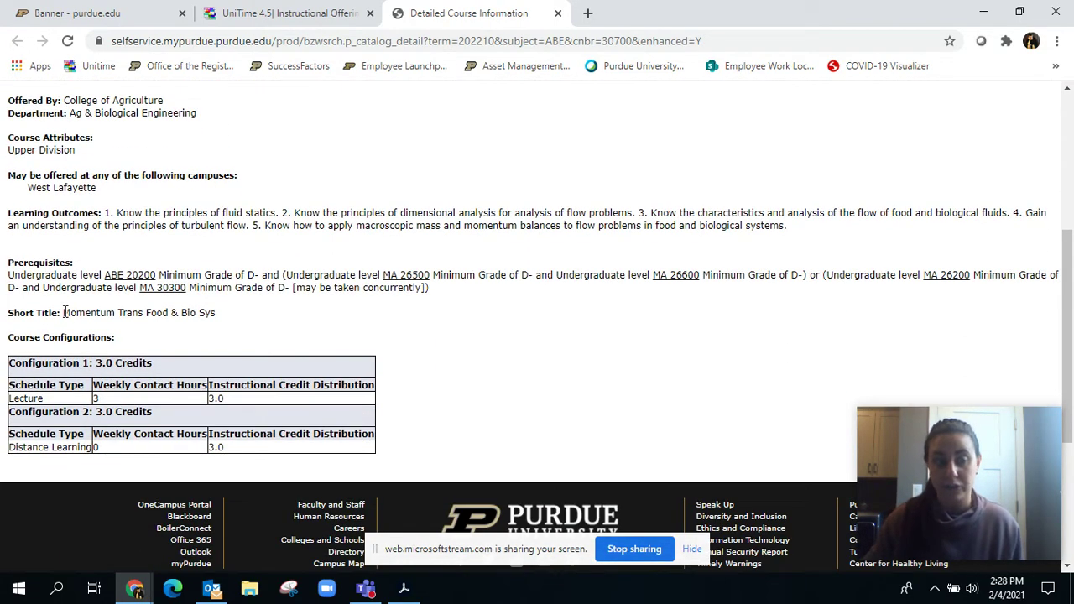
pyautogui.moveTo(63, 312); pyautogui.dragTo(236, 313)
pyautogui.click(271, 336)
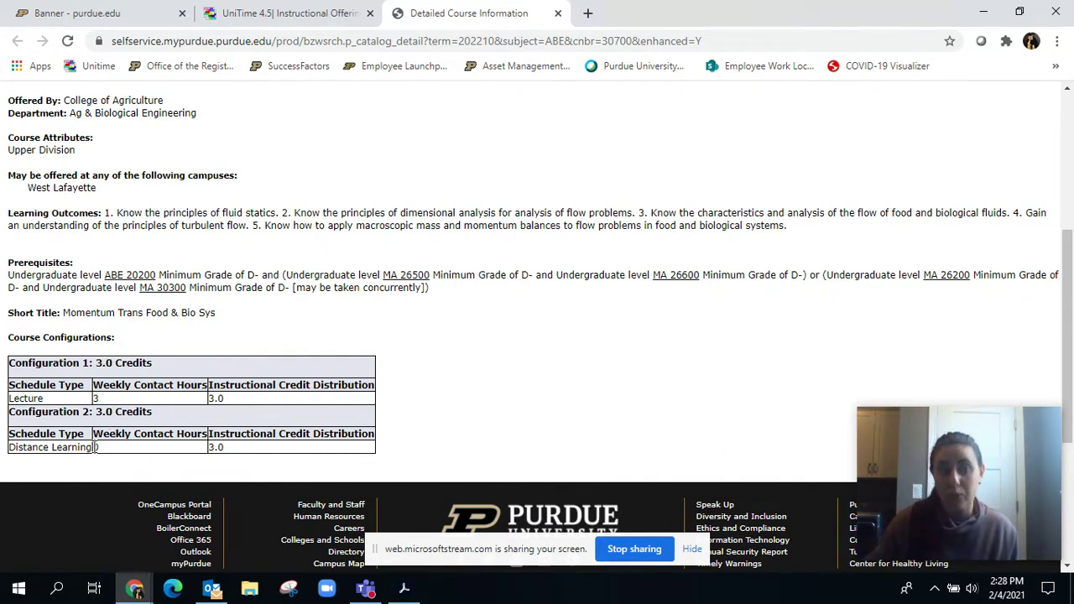
pyautogui.scroll(5, 336, 411)
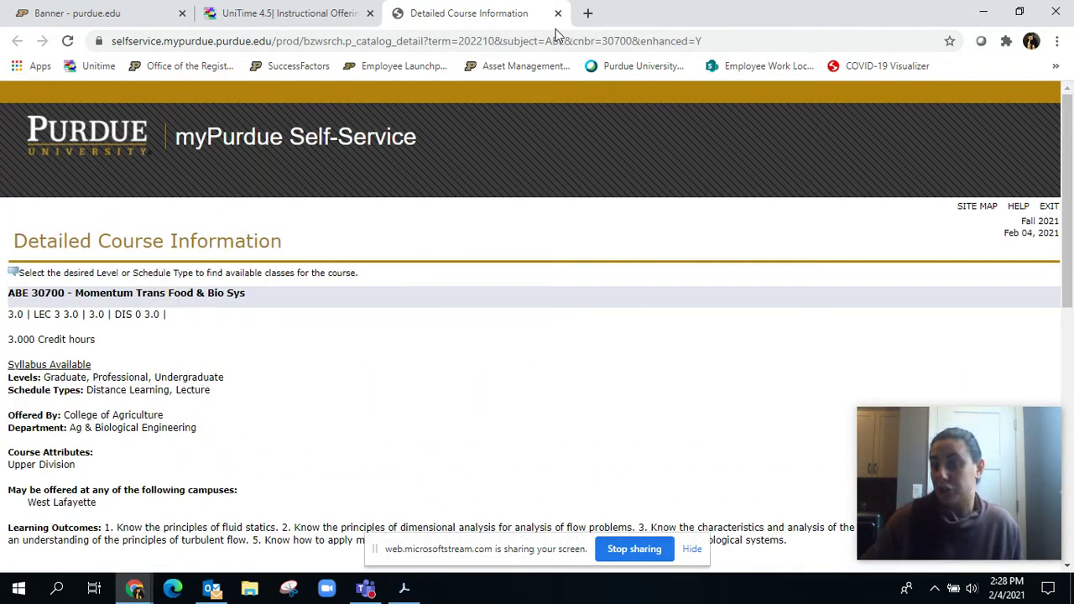
# - Close the catalog tab and scroll down to Configuration 1 on the offering page
pyautogui.click(557, 13)
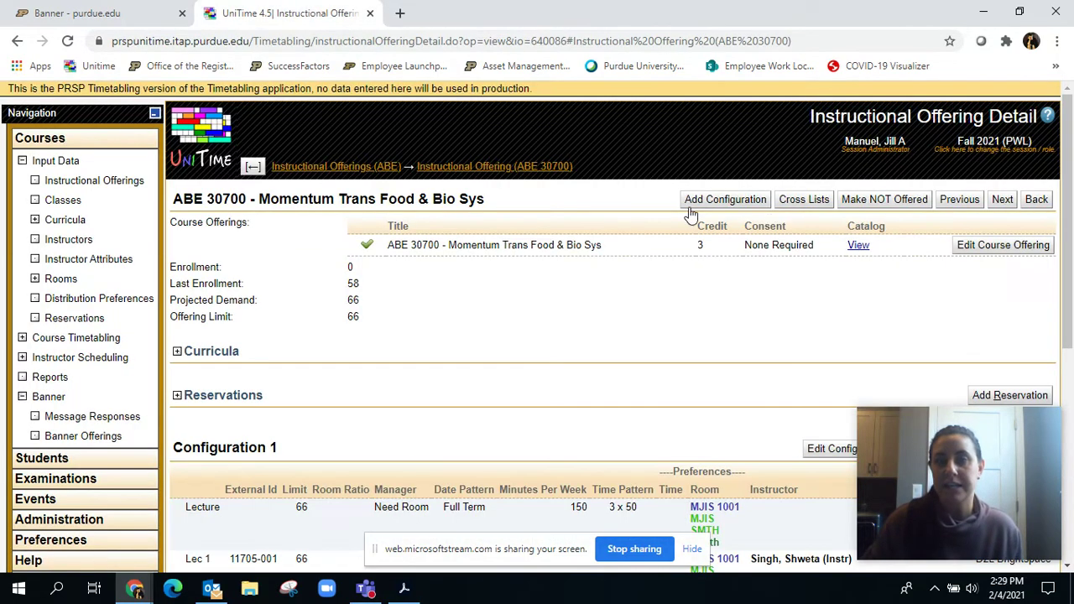
pyautogui.moveTo(860, 255)
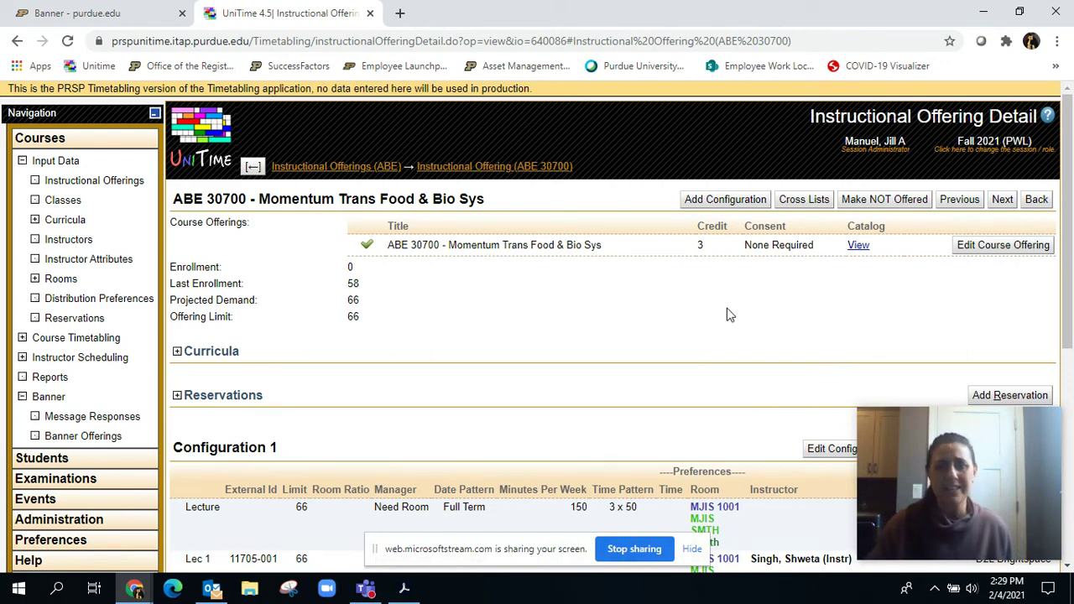
pyautogui.scroll(-2, 614, 293)
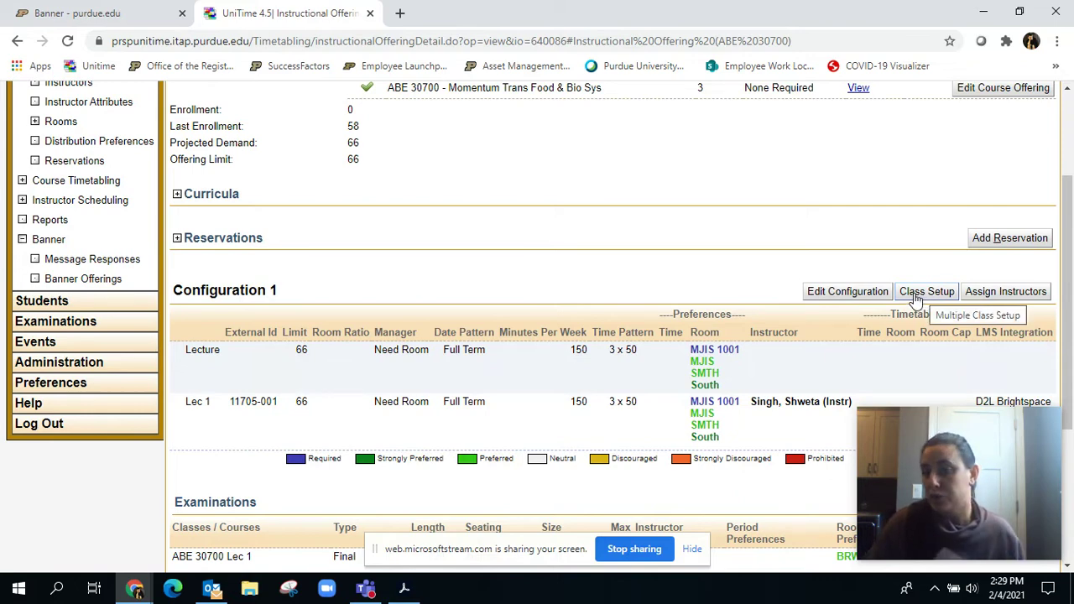
# - Change the configuration's room ratio from 1.0 to .50 and save
pyautogui.click(847, 291)
pyautogui.doubleClick(712, 437)
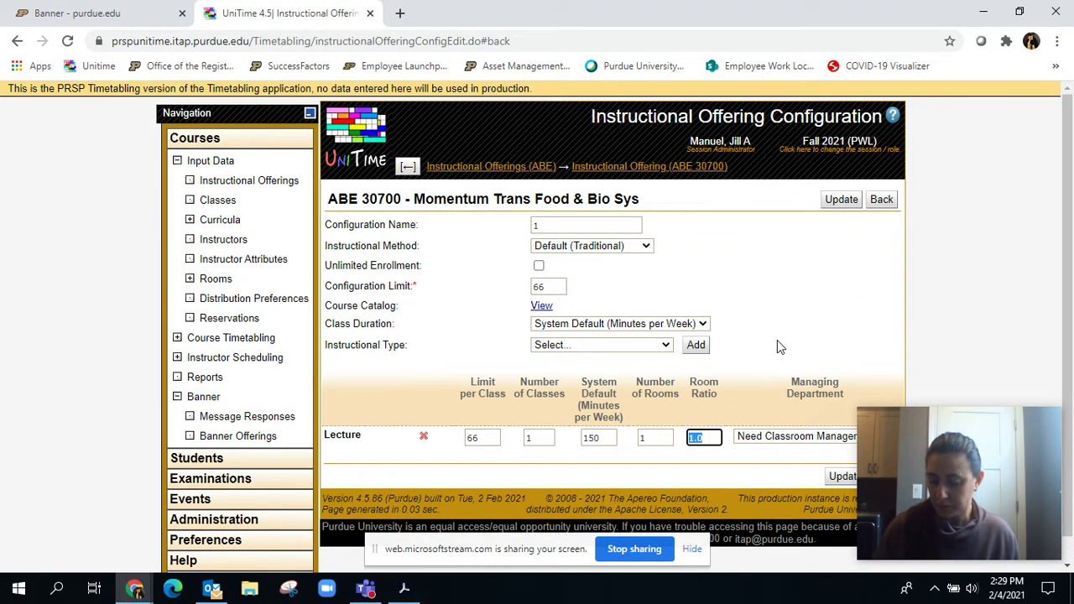
pyautogui.write('.50')
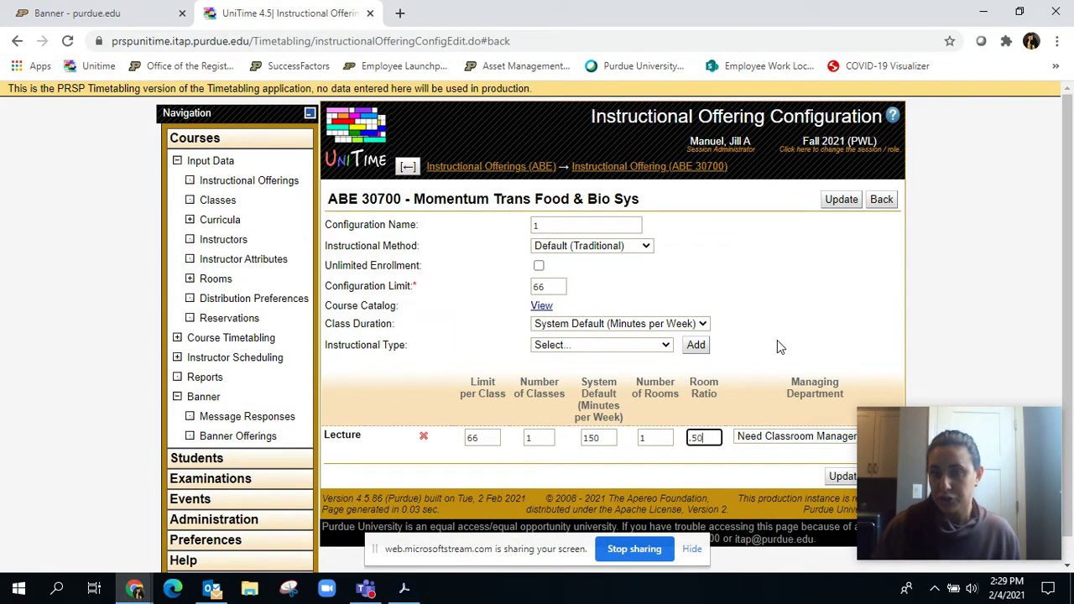
pyautogui.click(839, 202)
pyautogui.click(629, 149)
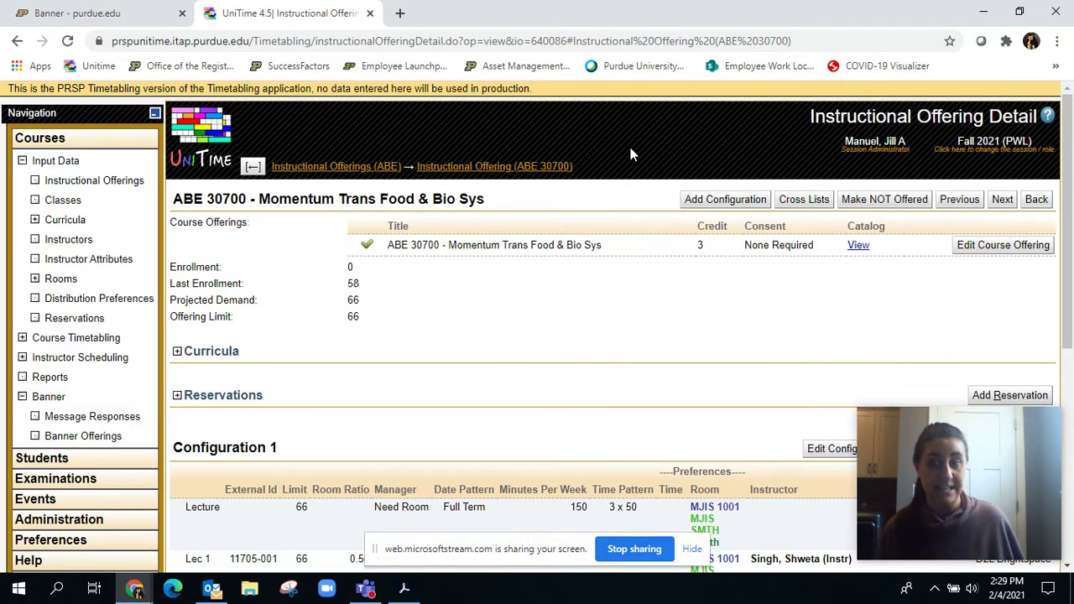
# - Open Multiple Class Setup for Lec 1, then return to the offering detail
pyautogui.scroll(-2, 563, 202)
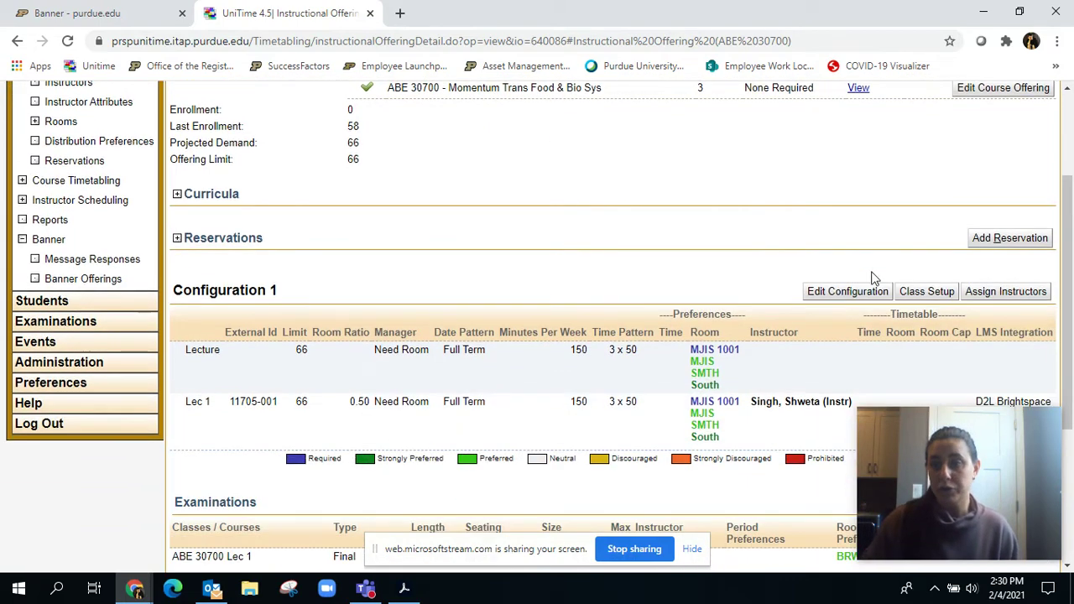
pyautogui.click(916, 294)
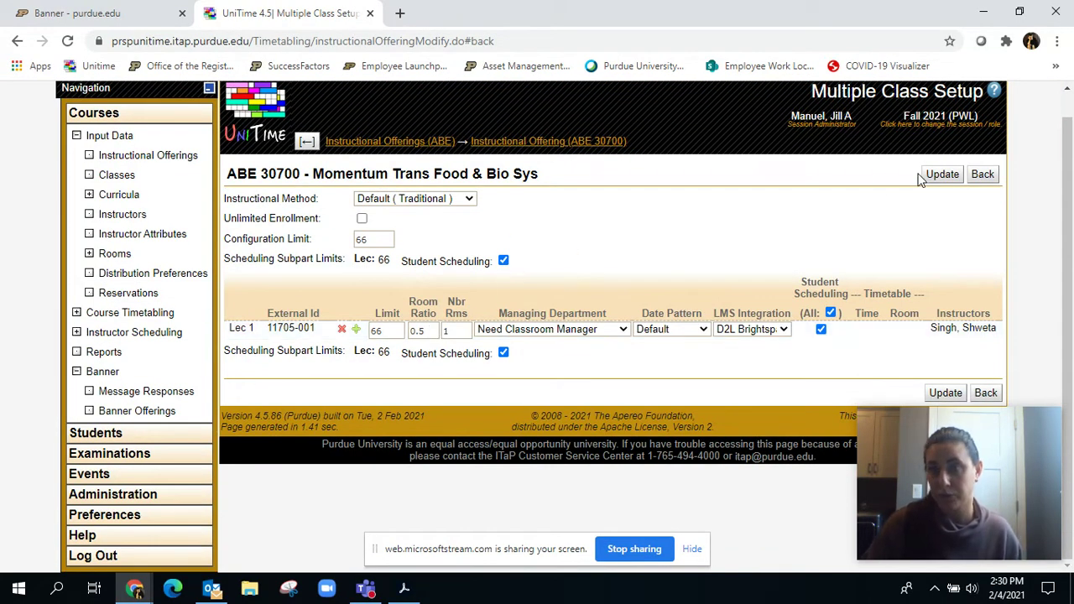
pyautogui.click(983, 175)
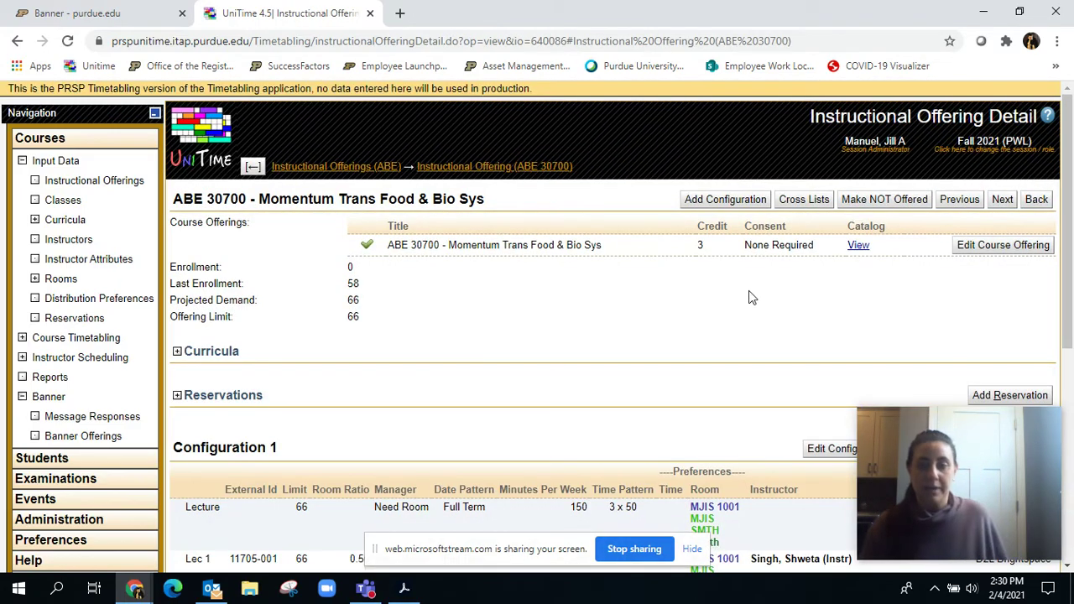
# - Scroll through Configuration 1 to verify Lec 1's 66 seats, 0.50 room ratio and 3 x 50 pattern
pyautogui.scroll(-1, 669, 335)
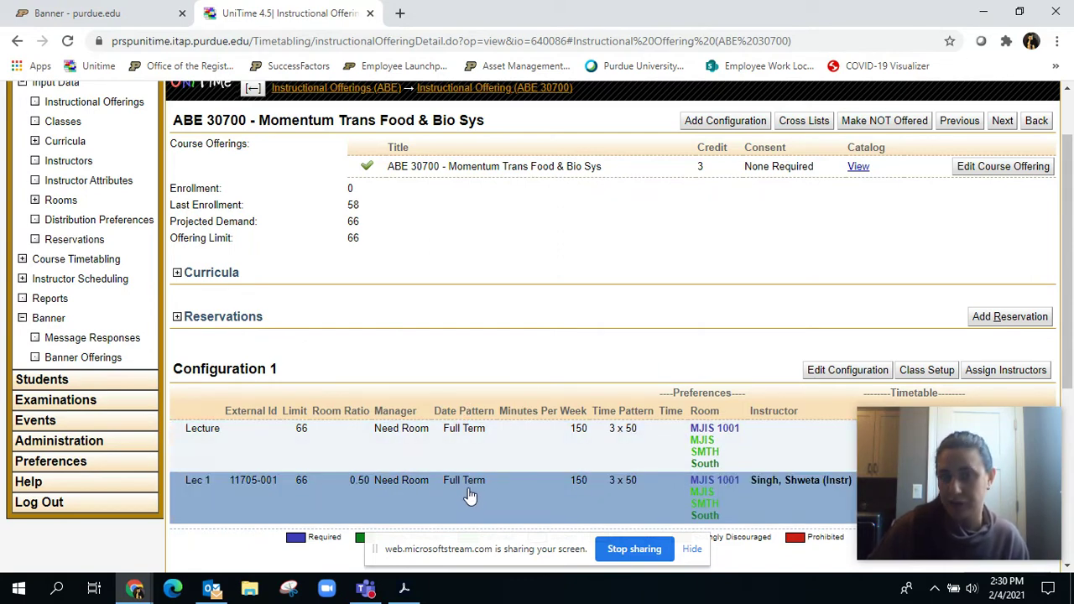
pyautogui.scroll(-1, 539, 339)
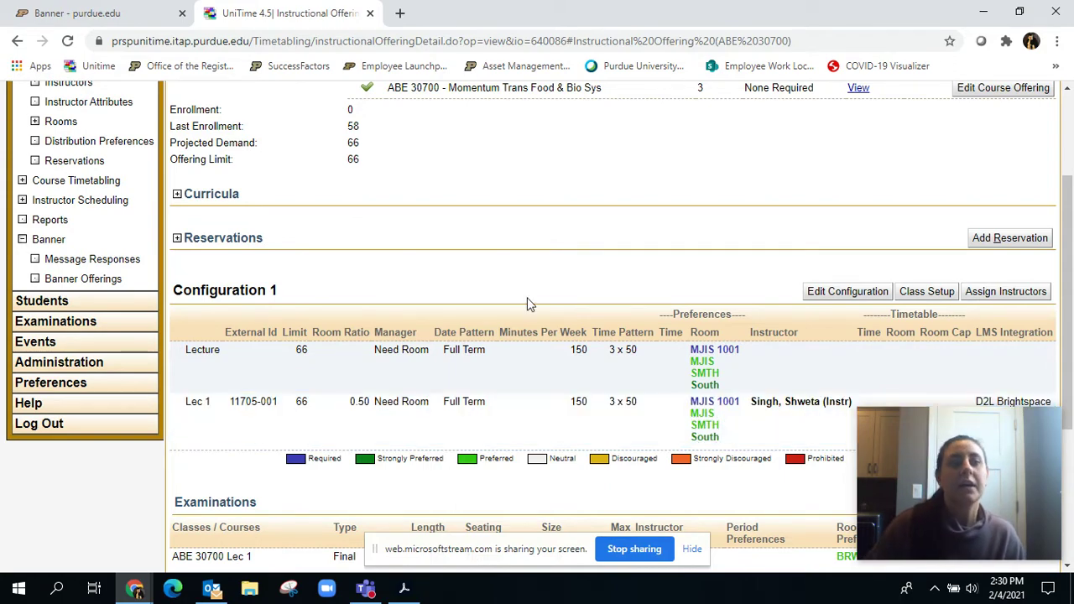
pyautogui.scroll(3, 530, 307)
pyautogui.scroll(-1, 647, 403)
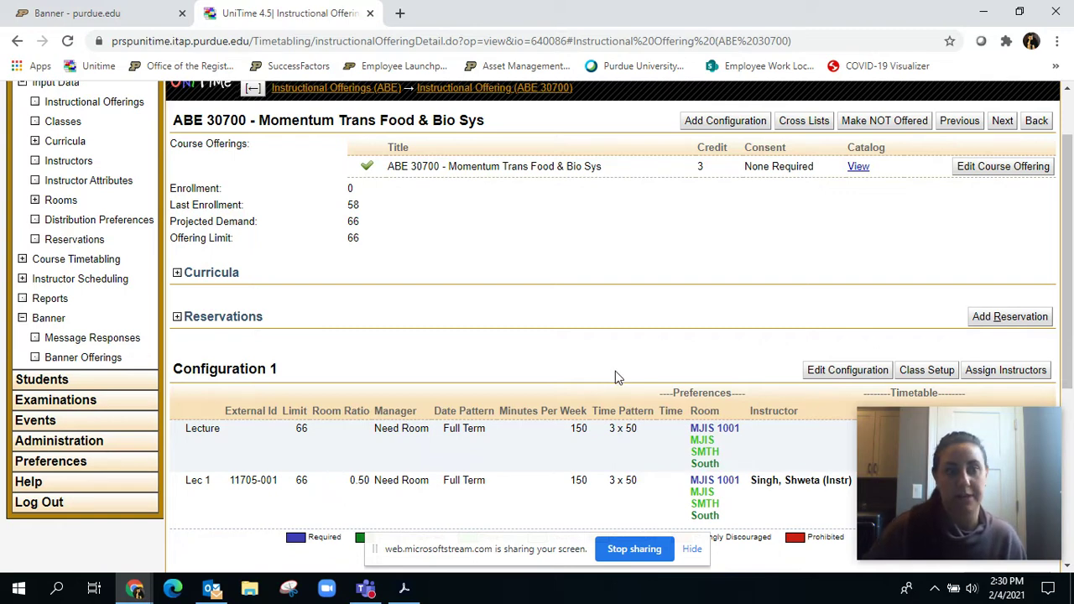
pyautogui.scroll(1, 611, 375)
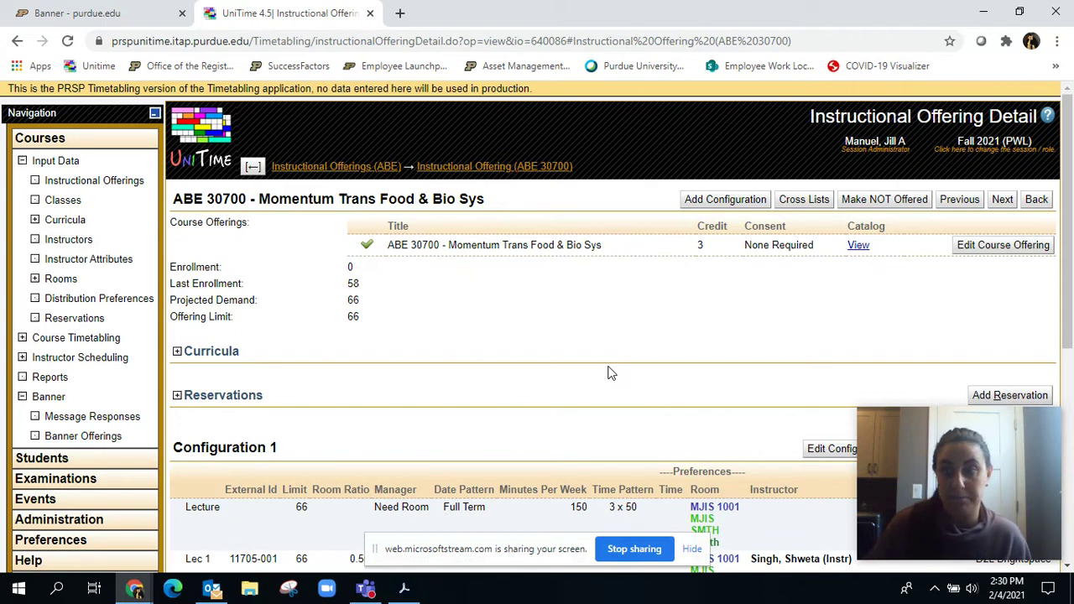
# - Leave the ABE offerings and load the NUR course offerings list
pyautogui.click(376, 166)
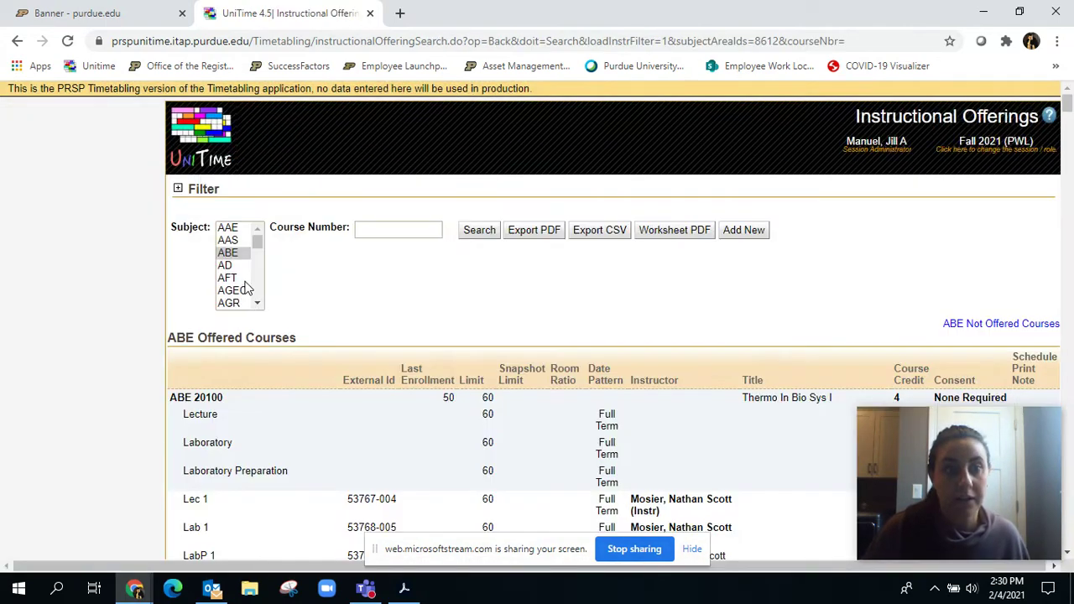
pyautogui.click(236, 279)
pyautogui.write('nur')
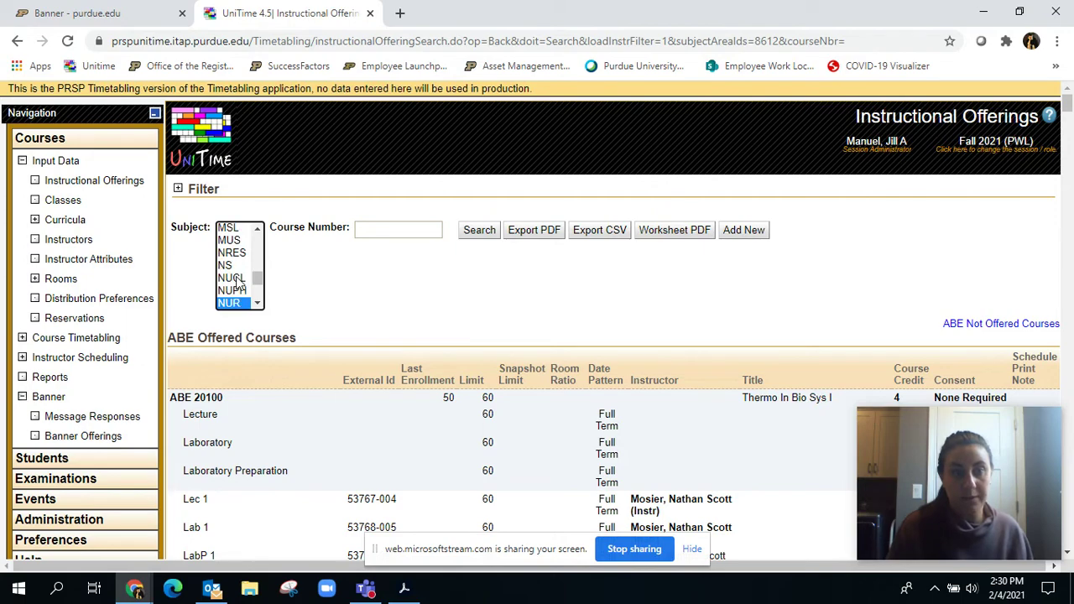
pyautogui.press('Tab')
pyautogui.press('Return')
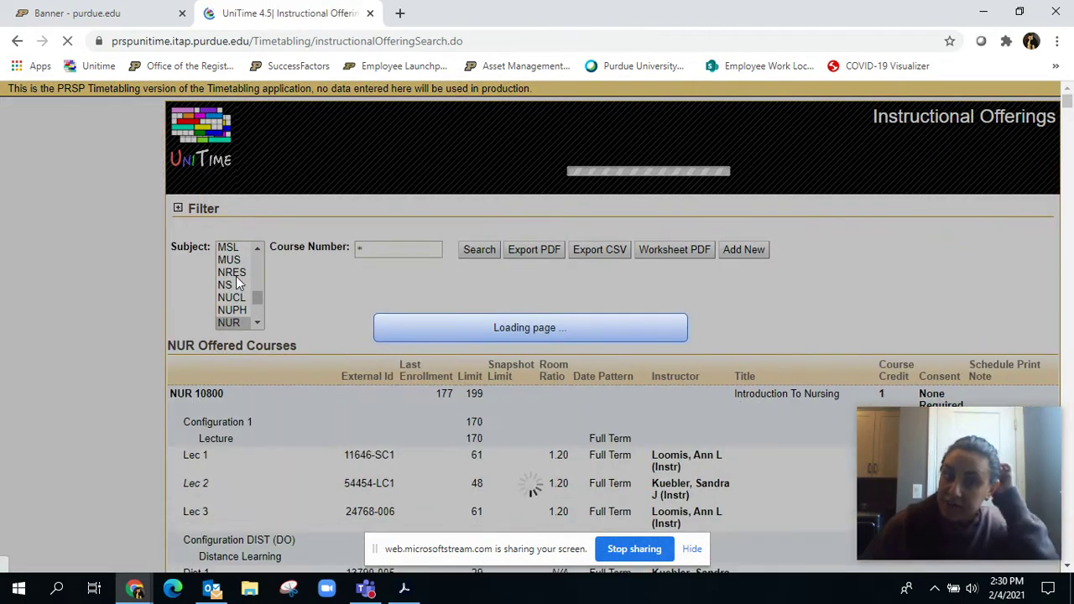
# - Open NUR 21801 and review its clinic date patterns
pyautogui.scroll(-3, 363, 454)
pyautogui.scroll(-6, 362, 454)
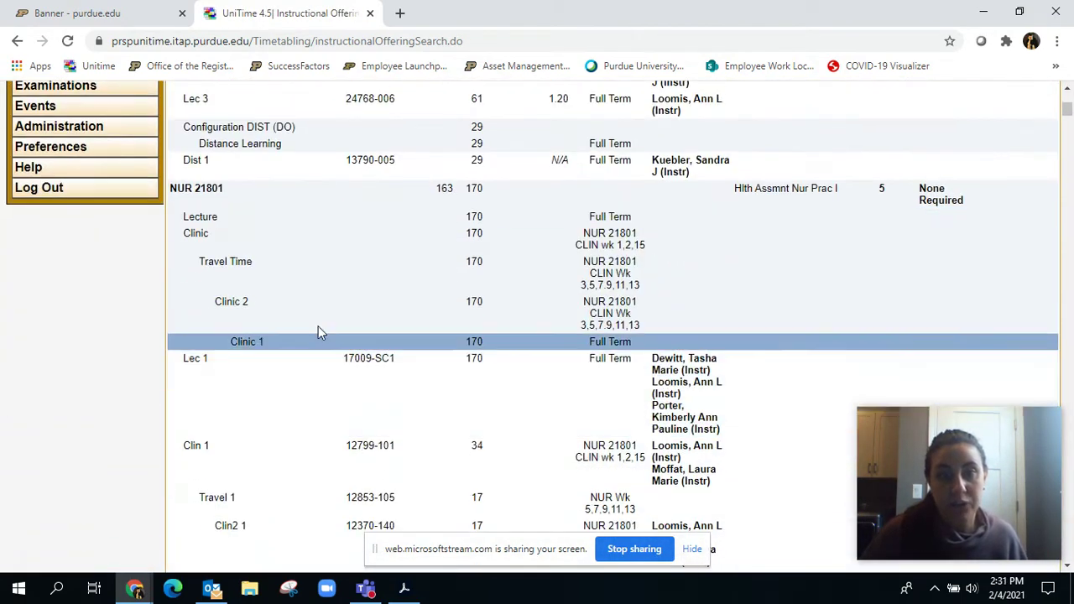
pyautogui.click(230, 194)
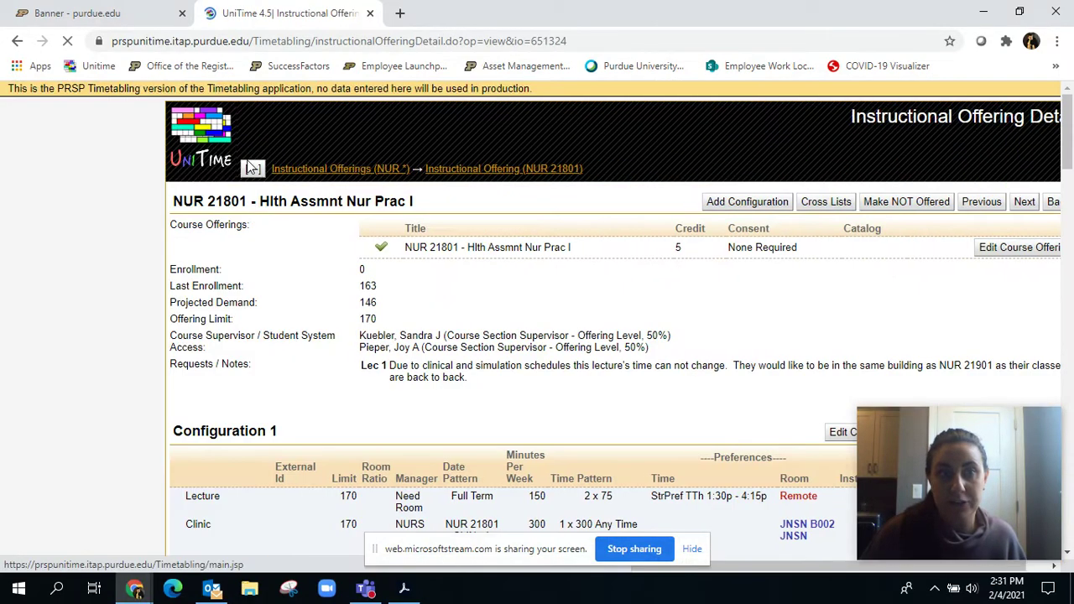
pyautogui.scroll(-3, 501, 285)
pyautogui.scroll(-1, 506, 294)
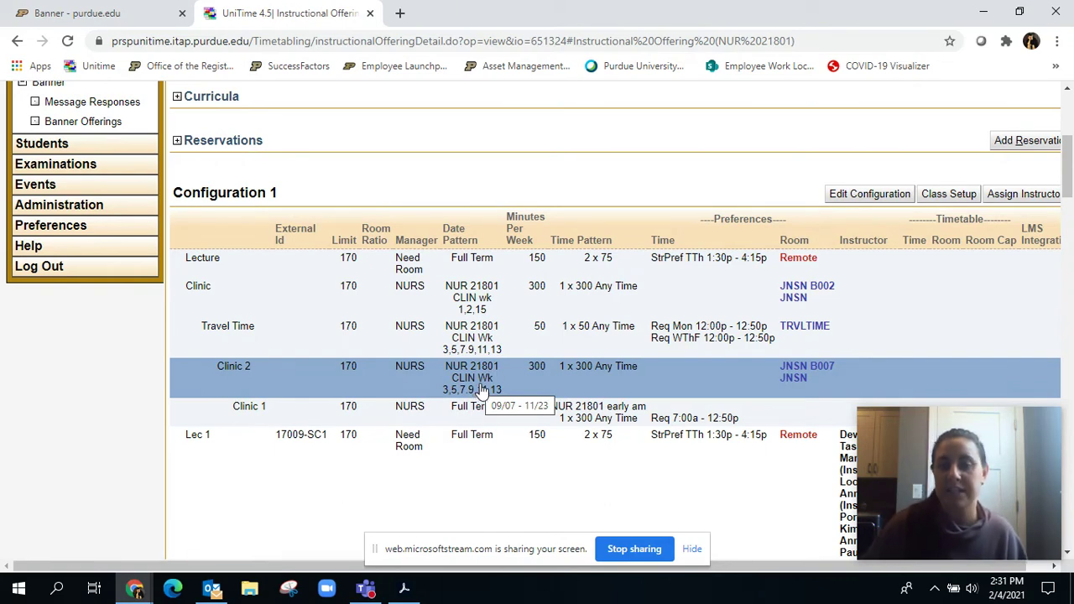
pyautogui.scroll(-1, 483, 390)
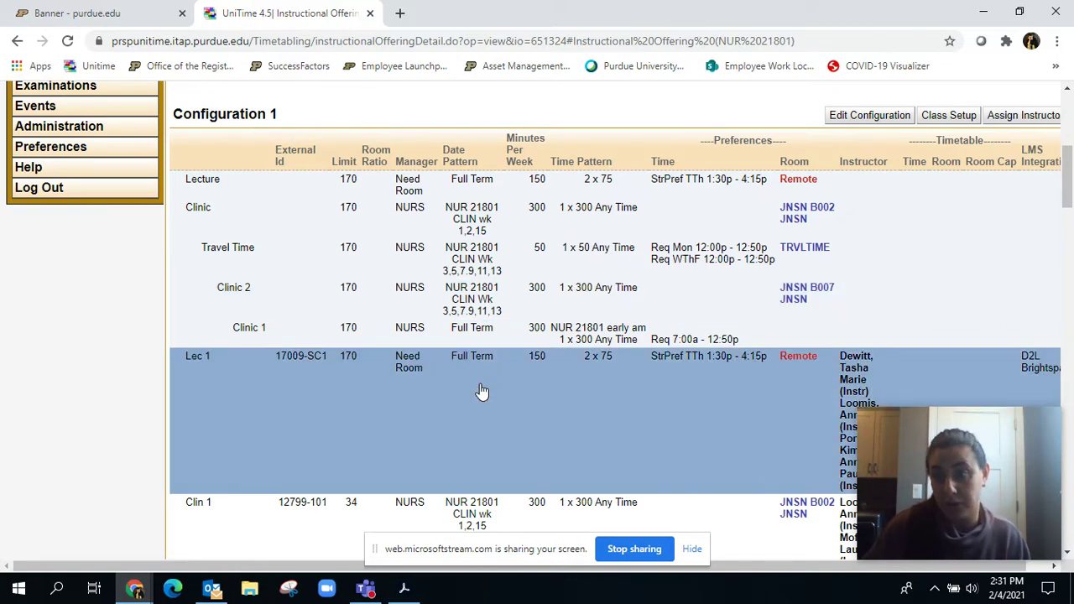
pyautogui.scroll(-2, 483, 390)
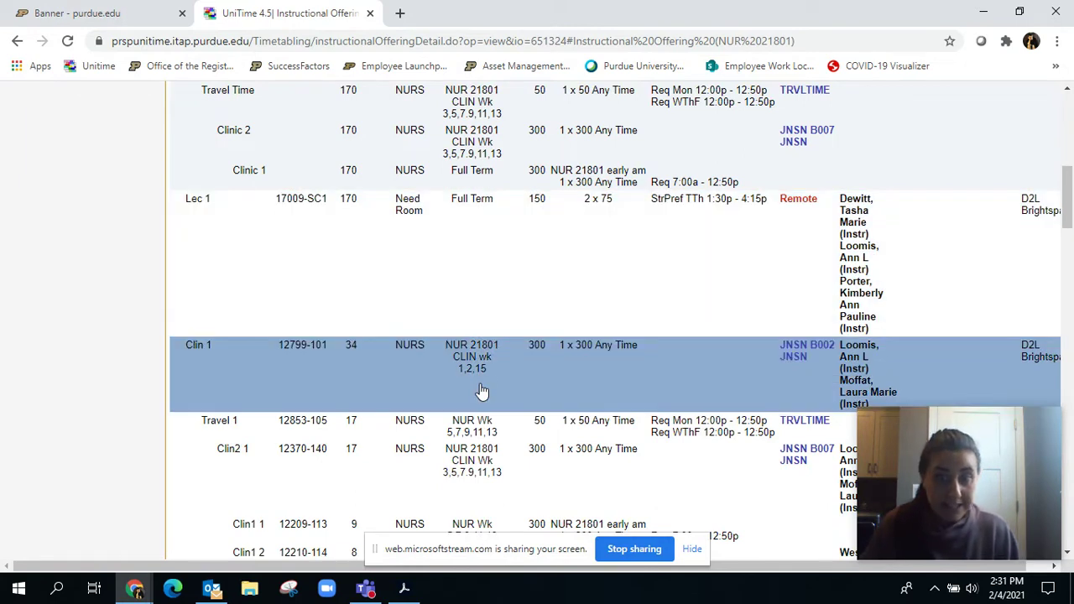
pyautogui.moveTo(474, 371)
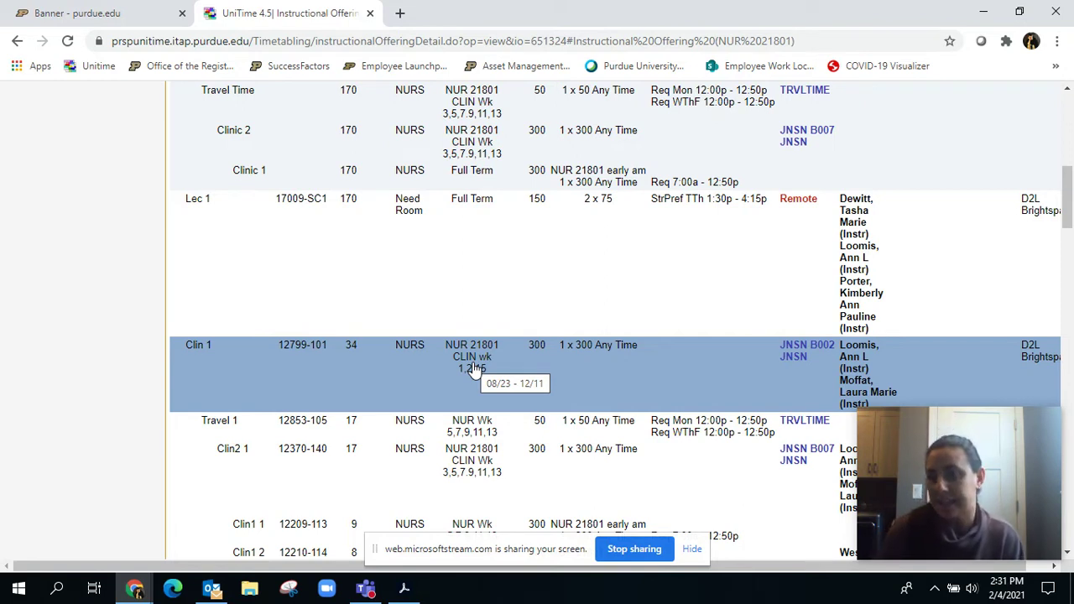
# - Open the Clin 1 class detail and preview its 'CLIN wk 1,2,15' date pattern calendar
pyautogui.scroll(-2, 474, 369)
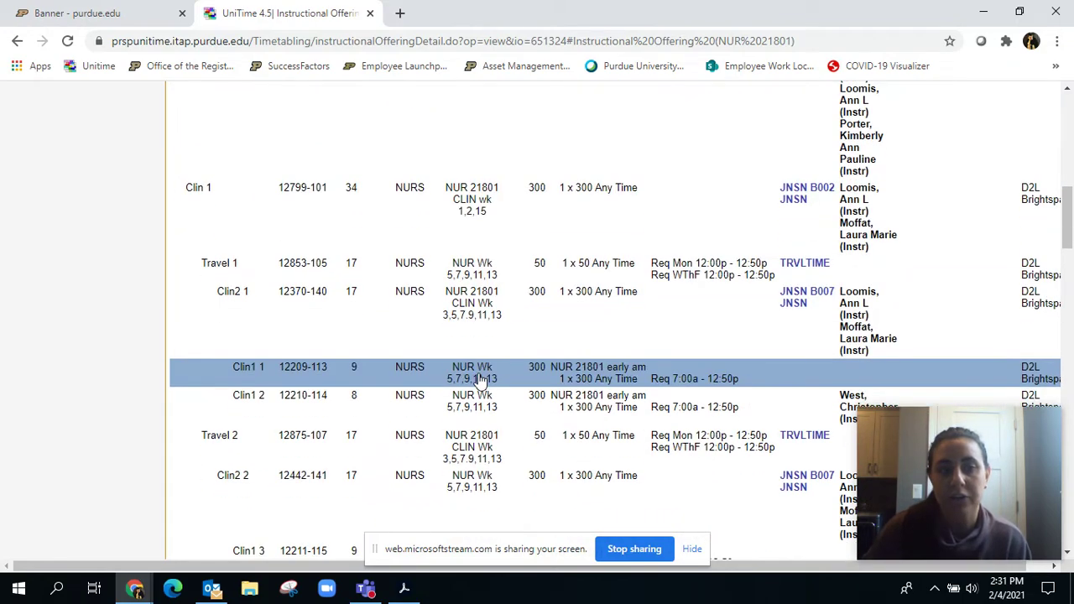
pyautogui.scroll(6, 474, 374)
pyautogui.scroll(-2, 417, 447)
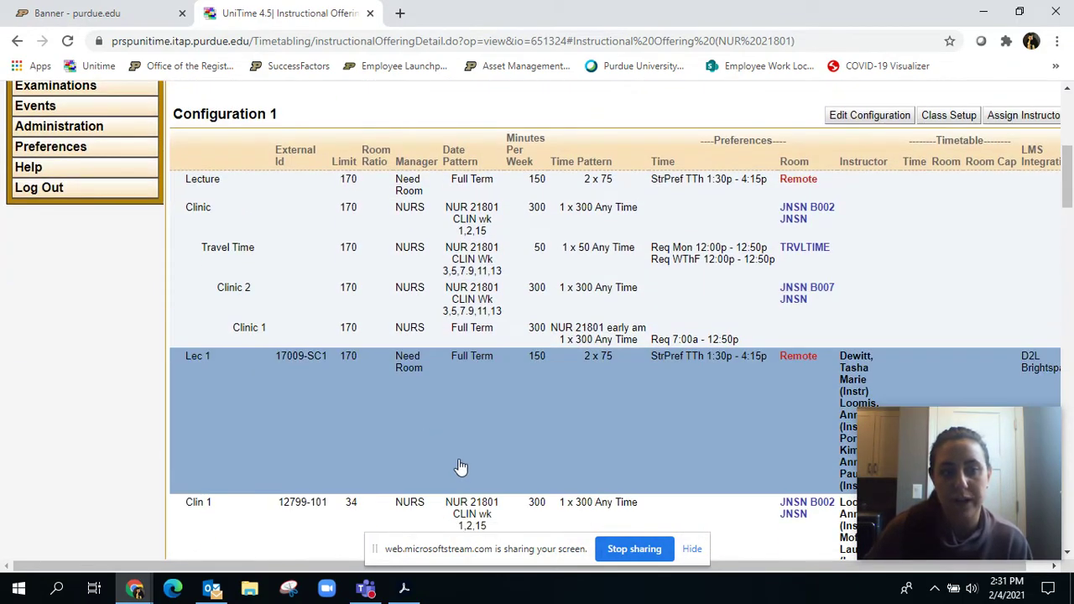
pyautogui.scroll(-2, 461, 466)
pyautogui.click(470, 364)
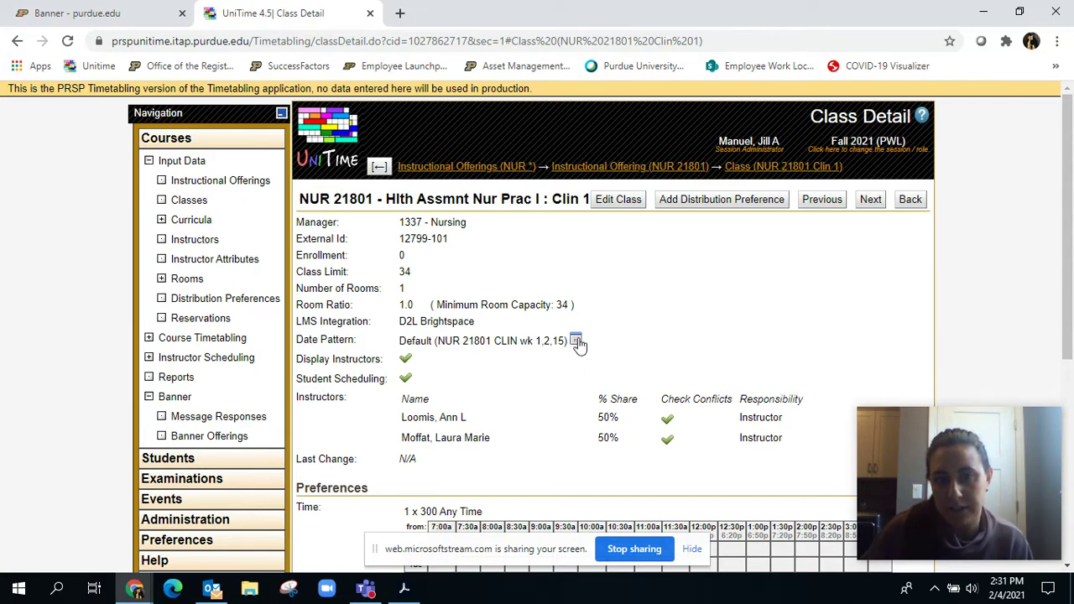
pyautogui.click(576, 340)
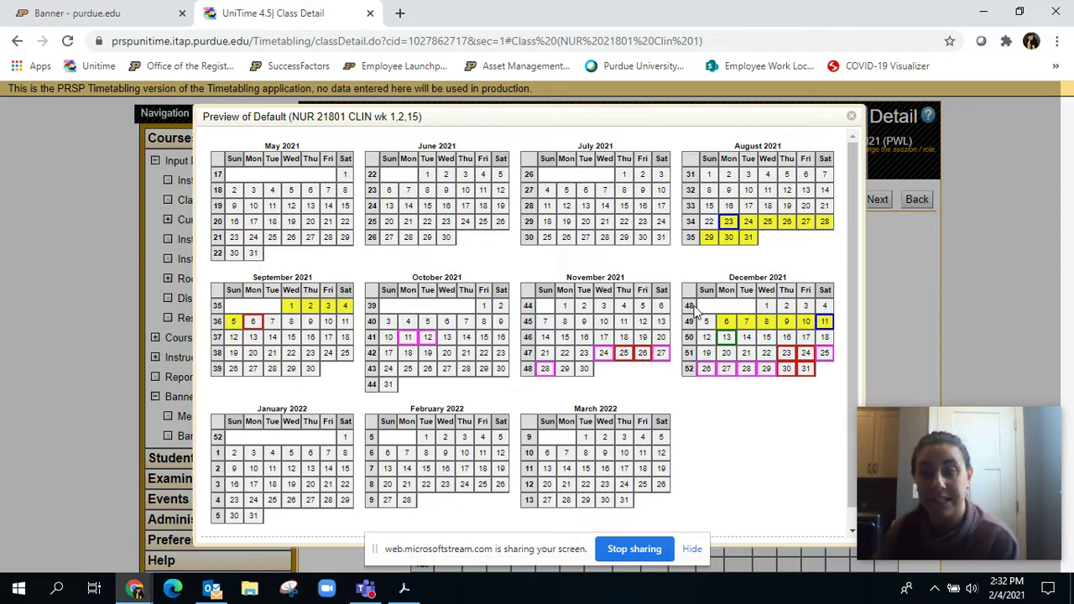
pyautogui.click(850, 116)
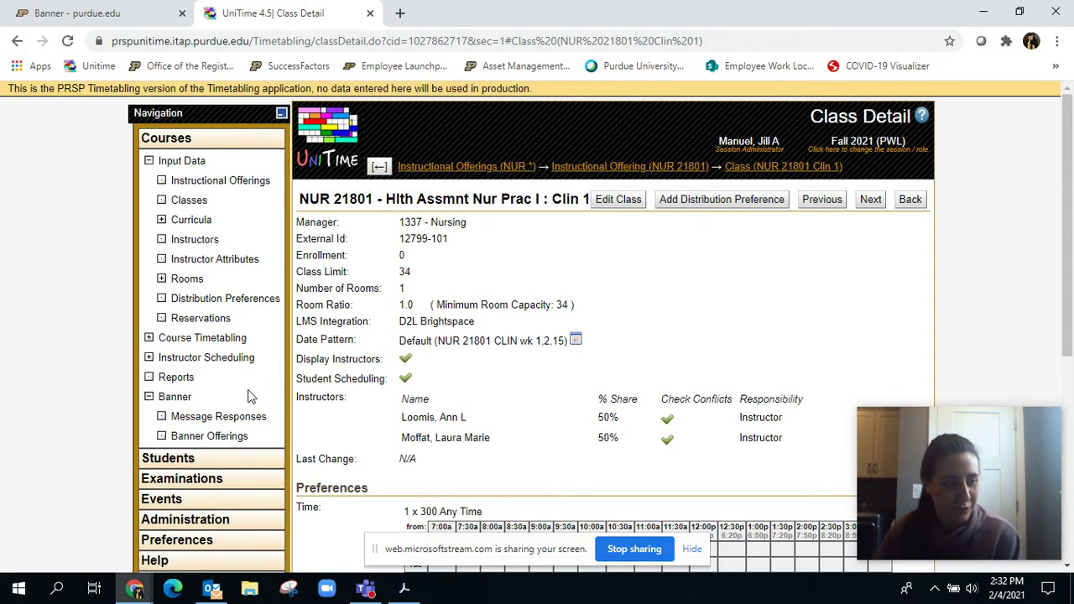
pyautogui.scroll(-1, 267, 401)
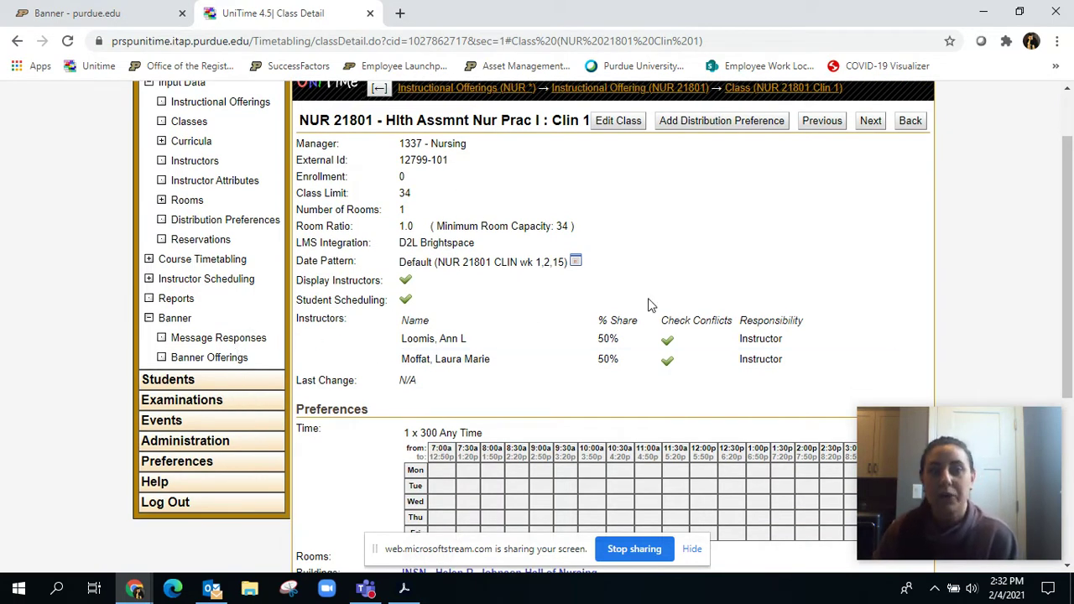
pyautogui.scroll(1, 676, 300)
pyautogui.scroll(-1, 677, 298)
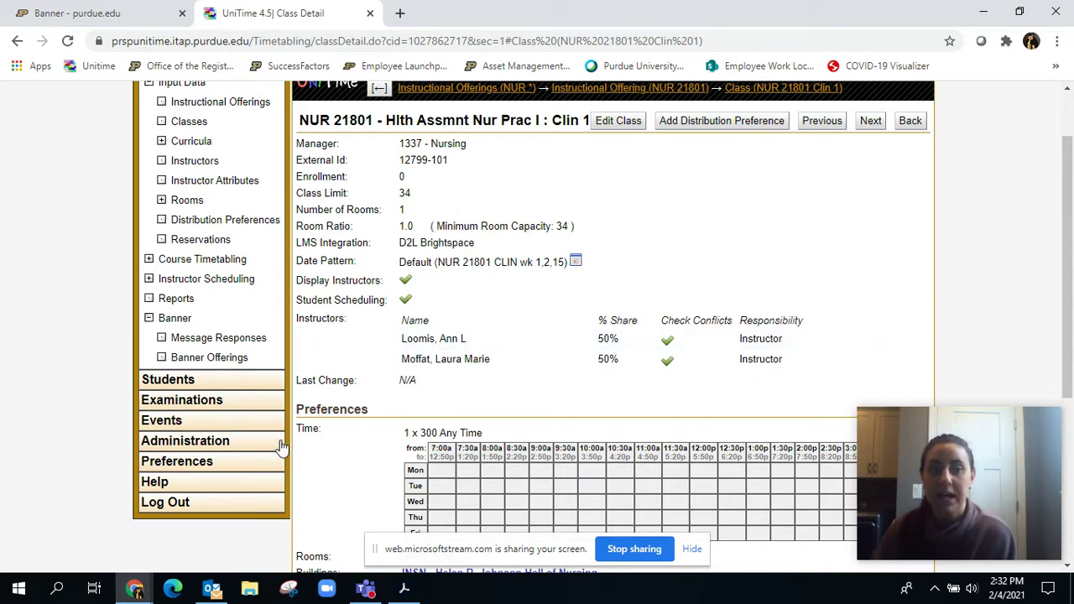
# - Open the Course Timetabling Data Entry manual from Help > Manuals in a new tab
pyautogui.click(156, 482)
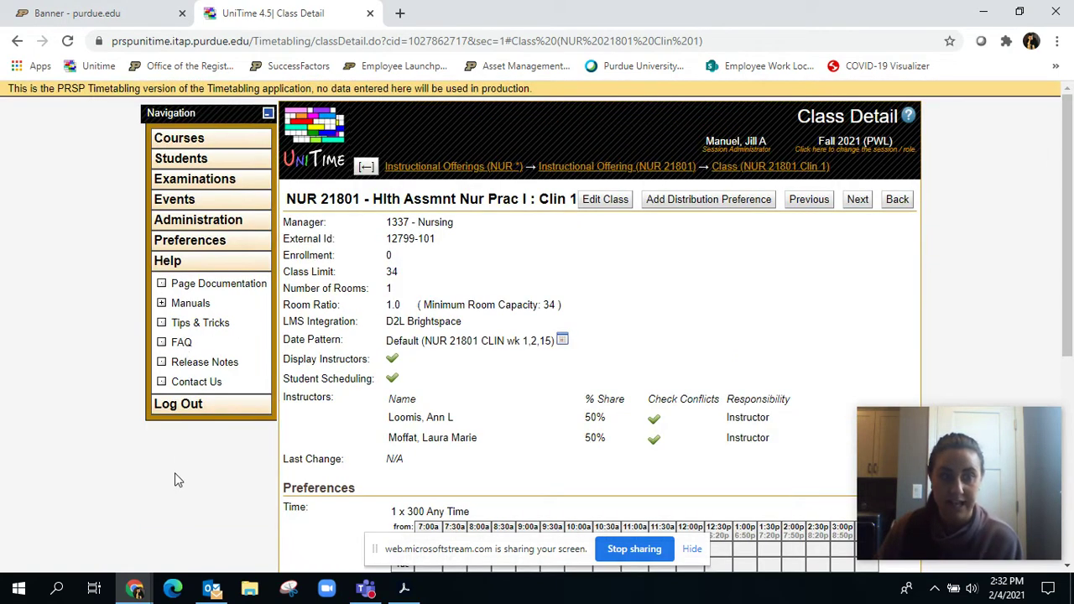
pyautogui.click(162, 304)
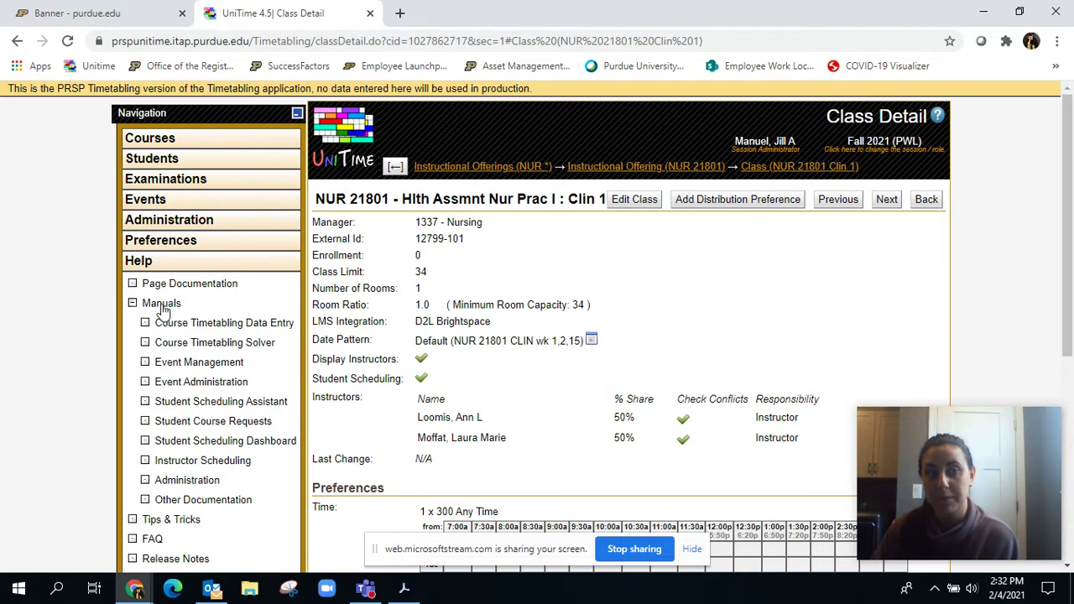
pyautogui.click(221, 323)
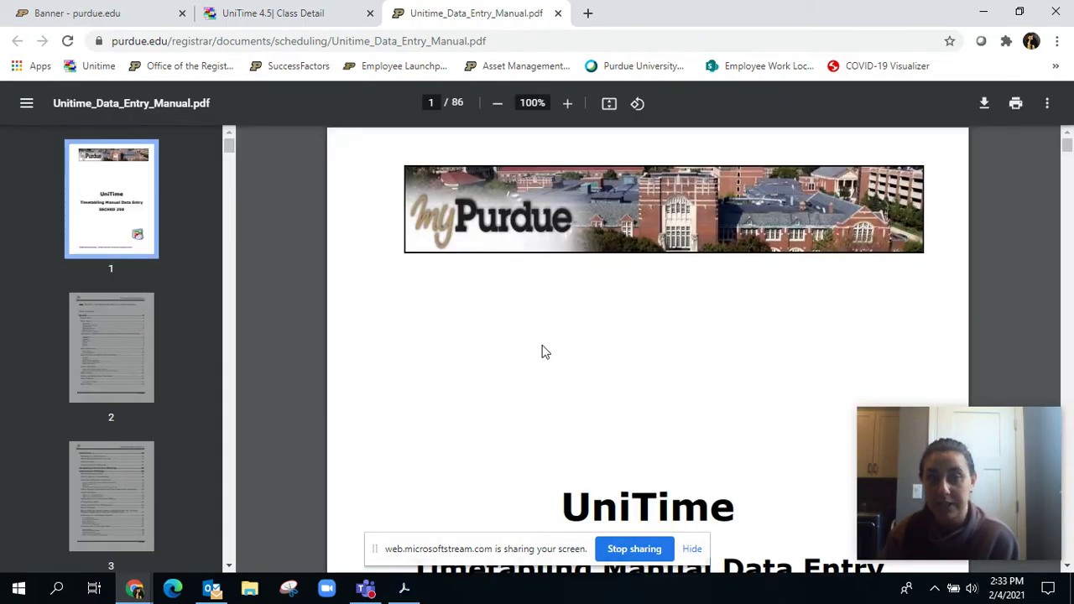
# - Scroll the Data Entry Manual PDF from page 1 to the Room Types section on page 6
pyautogui.scroll(-15, 543, 346)
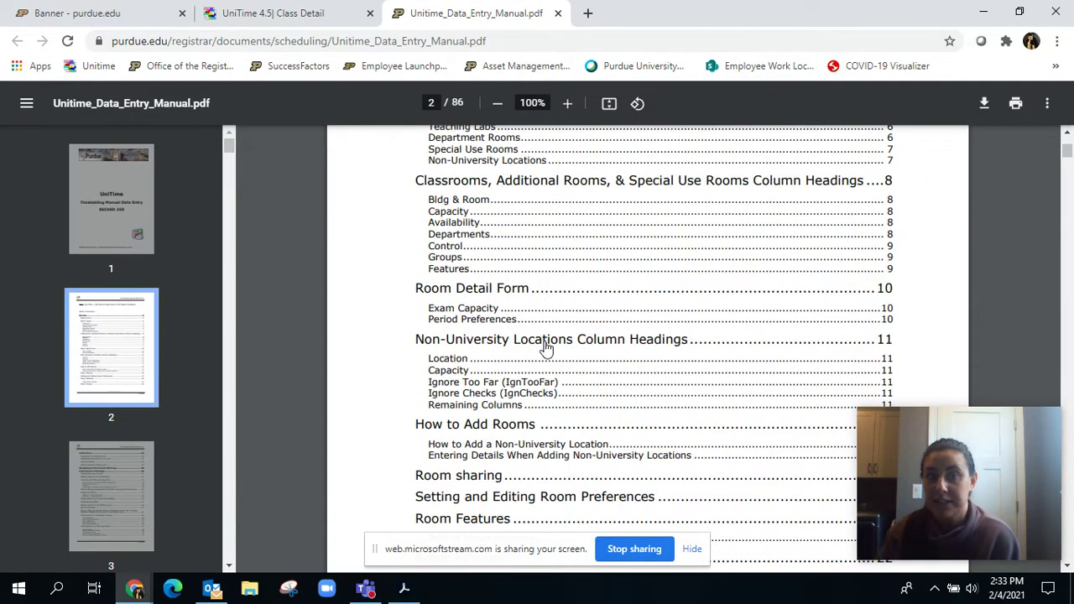
pyautogui.scroll(2, 545, 347)
pyautogui.scroll(-9, 545, 347)
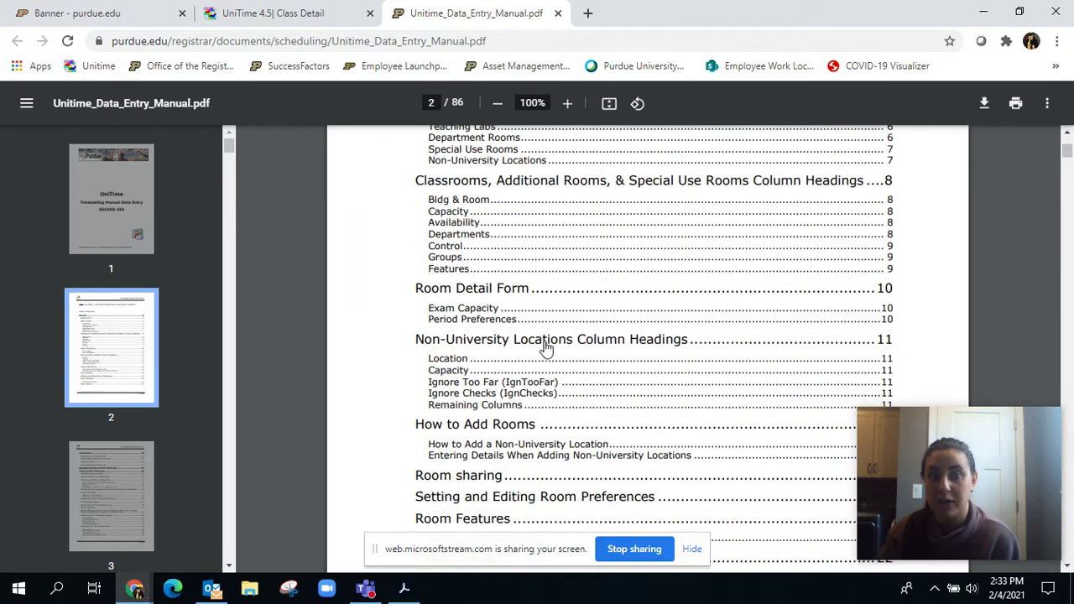
pyautogui.scroll(-20, 545, 348)
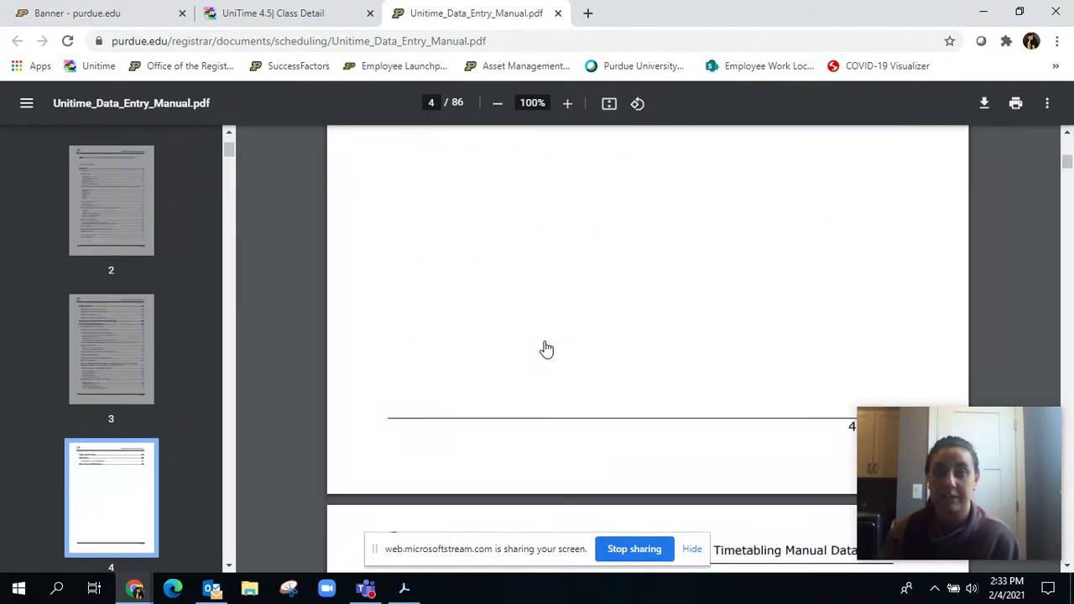
pyautogui.scroll(-10, 546, 347)
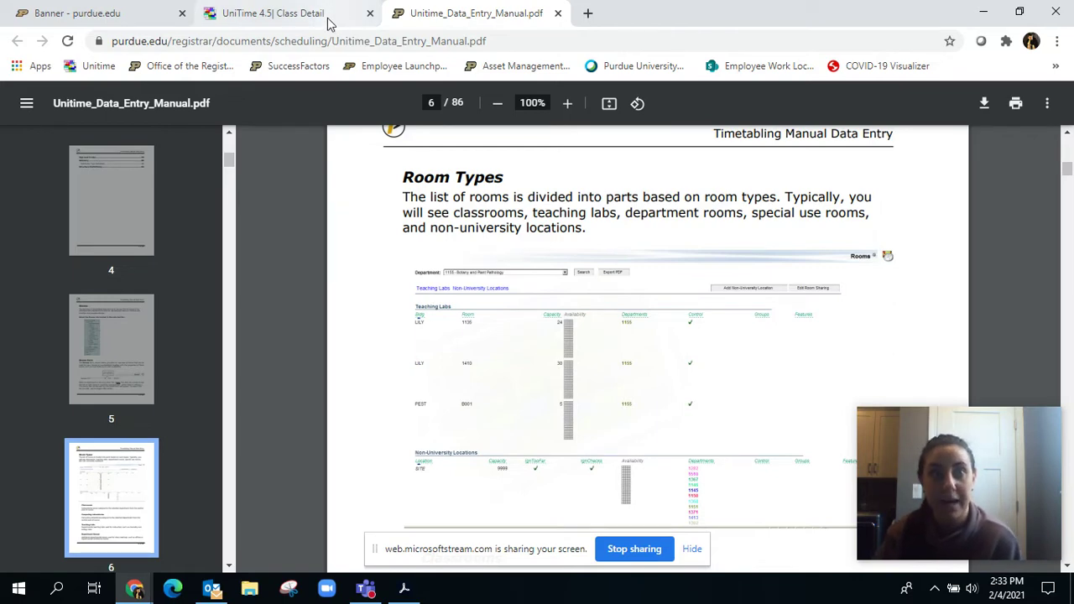
# - Close the Unitime_Data_Entry_Manual.pdf tab to return to NUR 21801 Clin 1's class detail
pyautogui.click(556, 14)
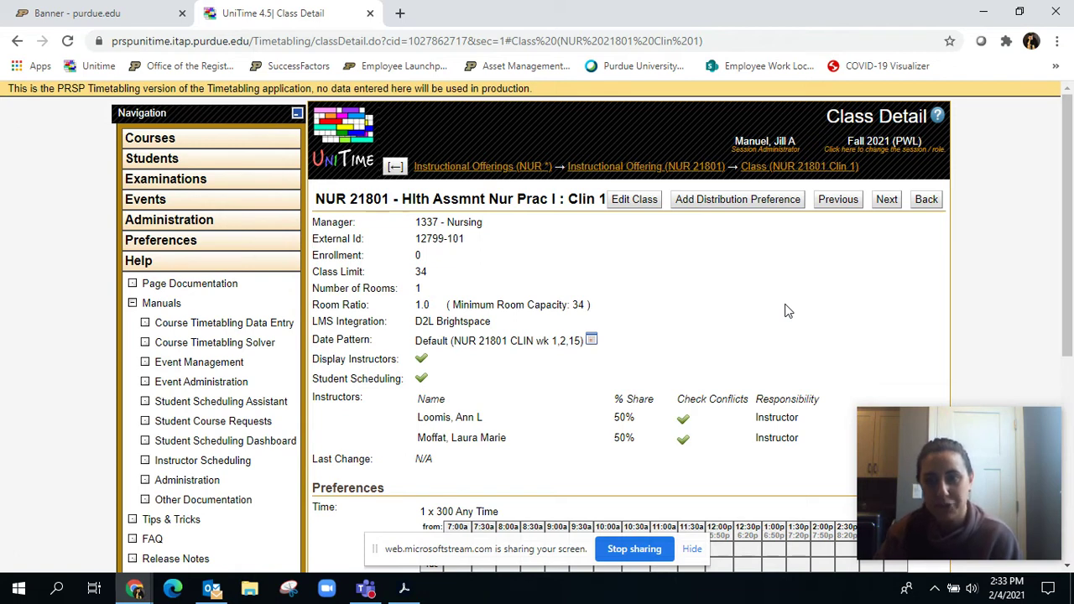
pyautogui.moveTo(939, 494)
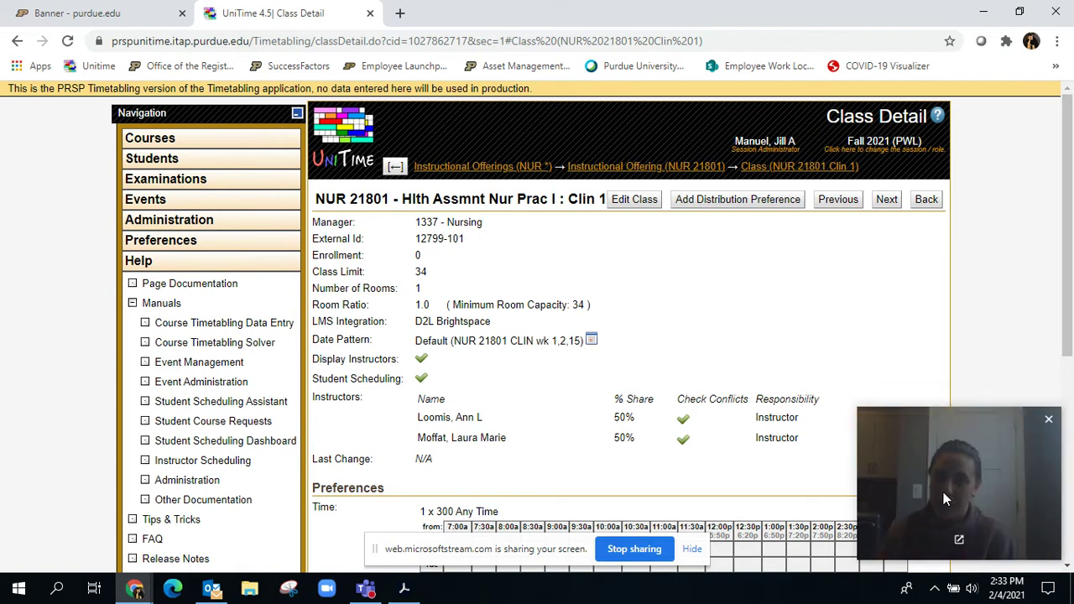